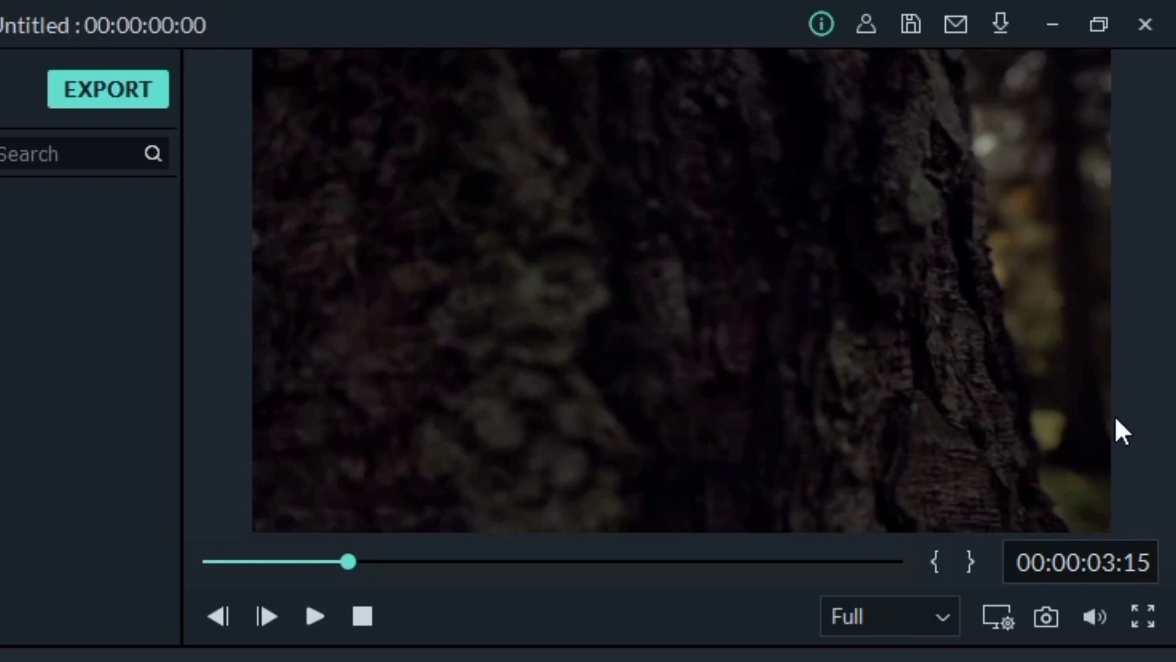
Play the preview of the Tree - 12687 clip.
{"action": "key", "text": "space"}
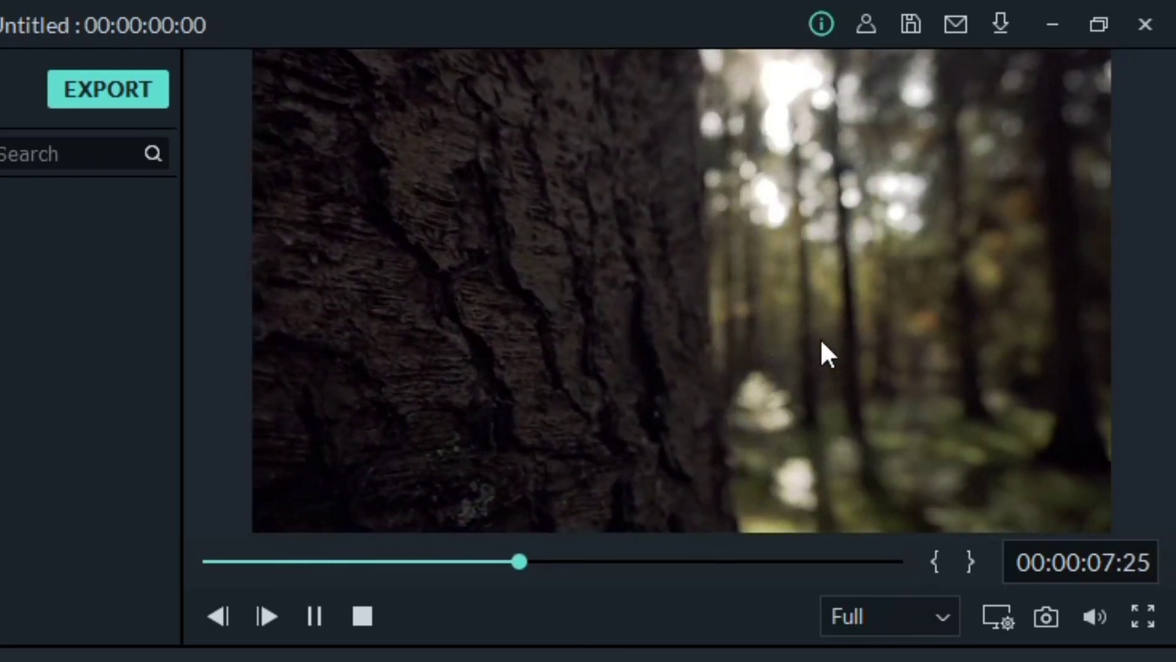
{"action": "key", "text": "space"}
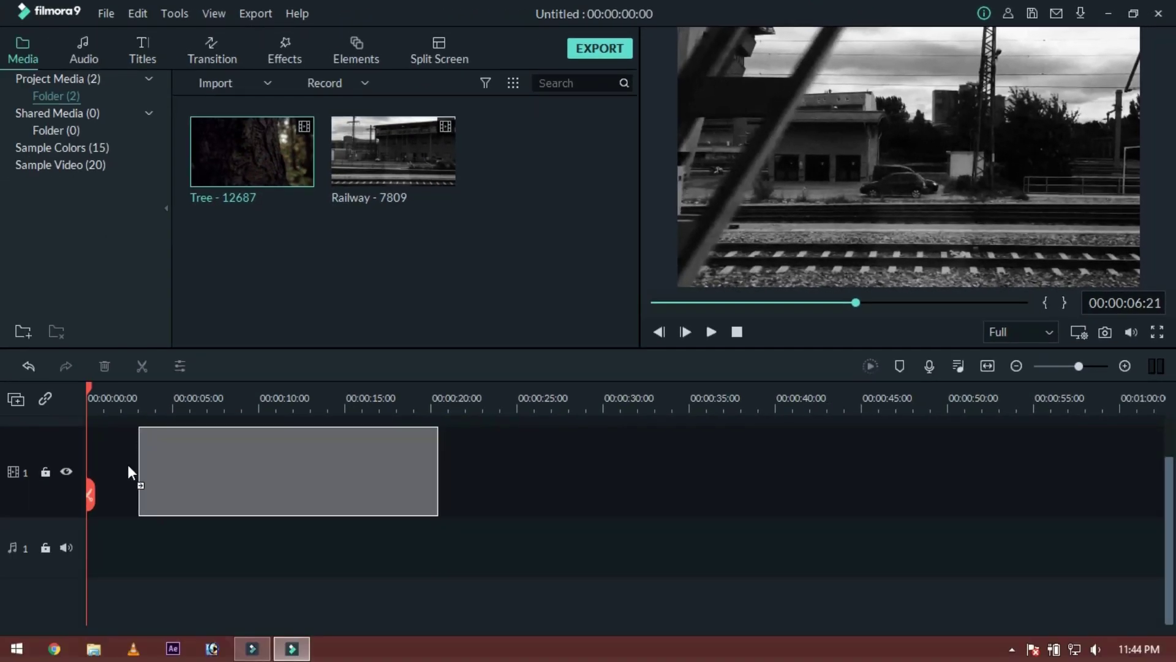
Place the Tree - 12687 clip at the start of video track 1 and reduce the track height.
{"action": "left_click_drag", "start_coordinate": [127, 464], "coordinate": [86, 465]}
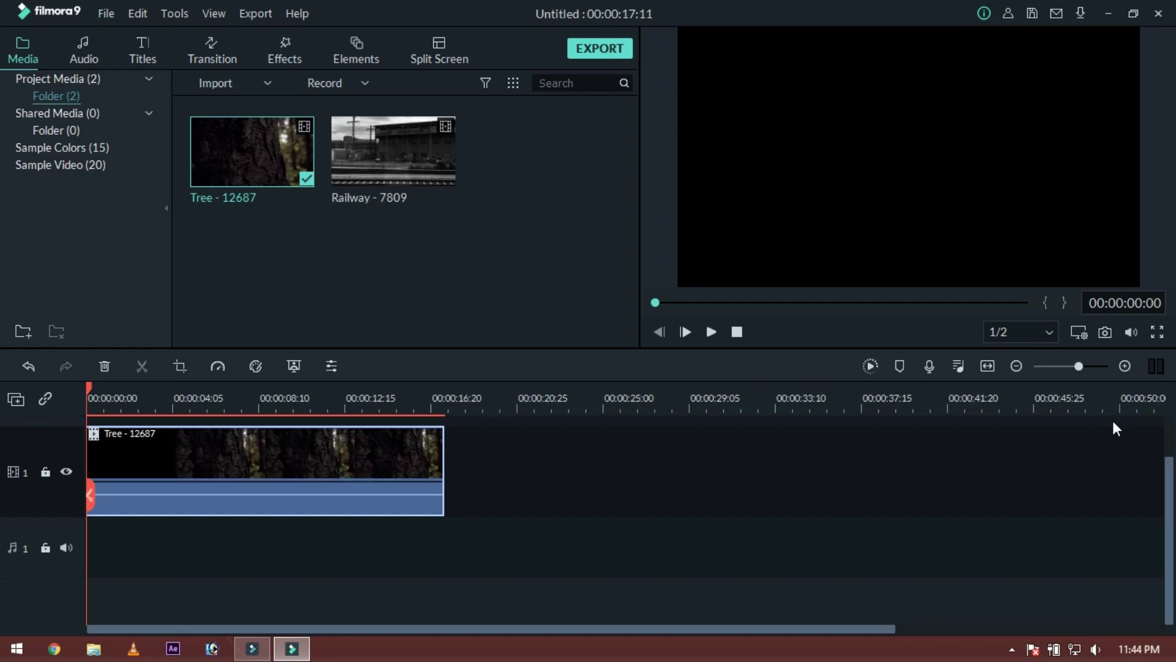
{"action": "scroll", "coordinate": [1171, 435], "scroll_direction": "up", "scroll_amount": 2}
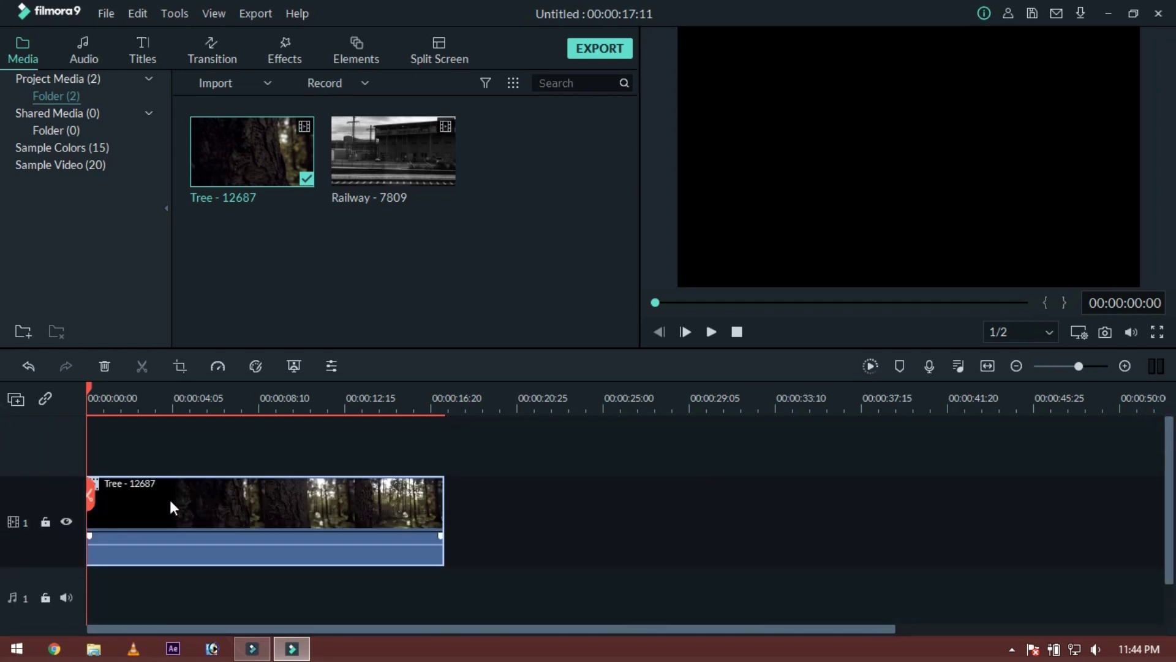
{"action": "right_click", "coordinate": [51, 502]}
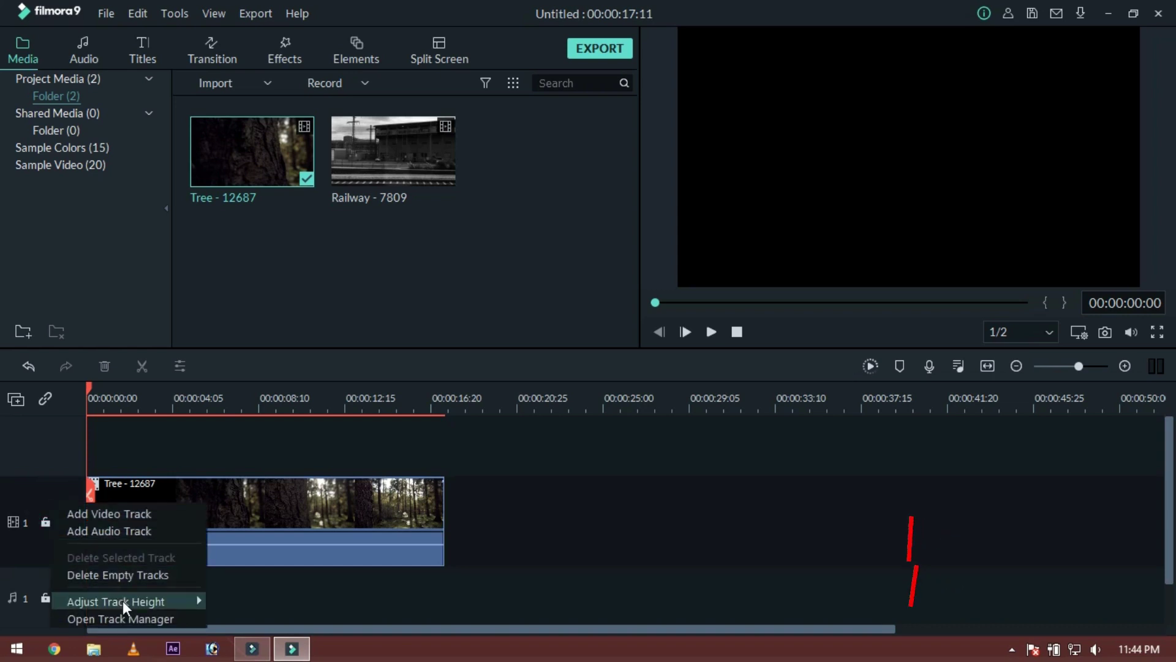
{"action": "mouse_move", "coordinate": [149, 602]}
{"action": "left_click", "coordinate": [235, 618]}
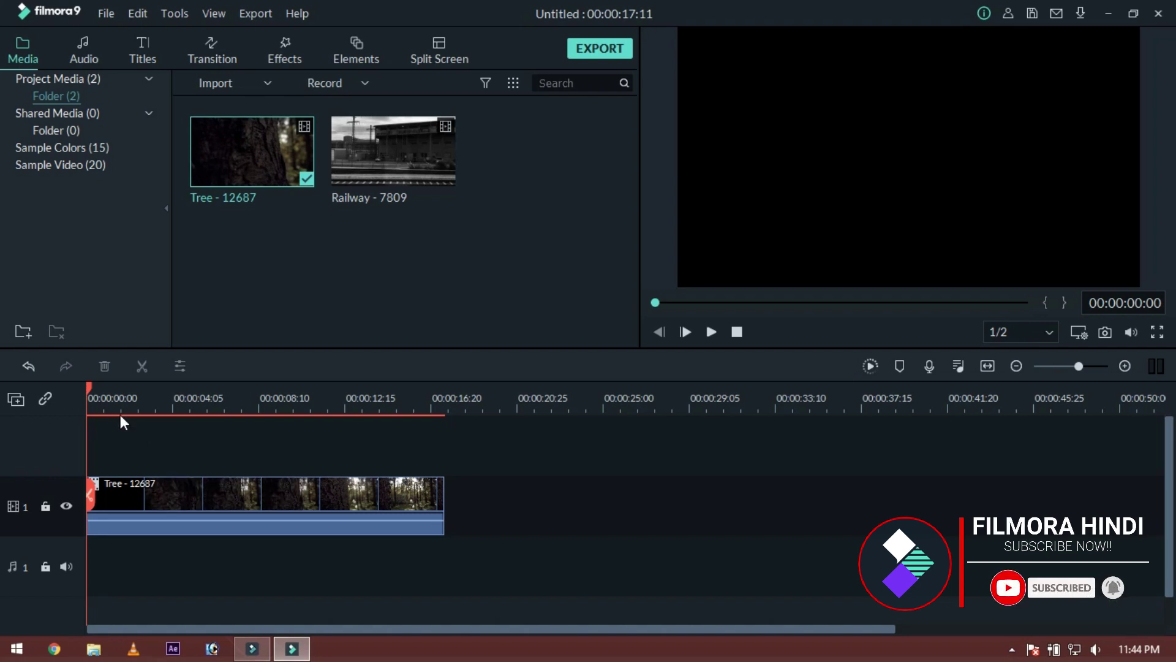
Play the tree clip on the timeline and set the playhead to 00:00:02:22.
{"action": "left_click", "coordinate": [128, 492]}
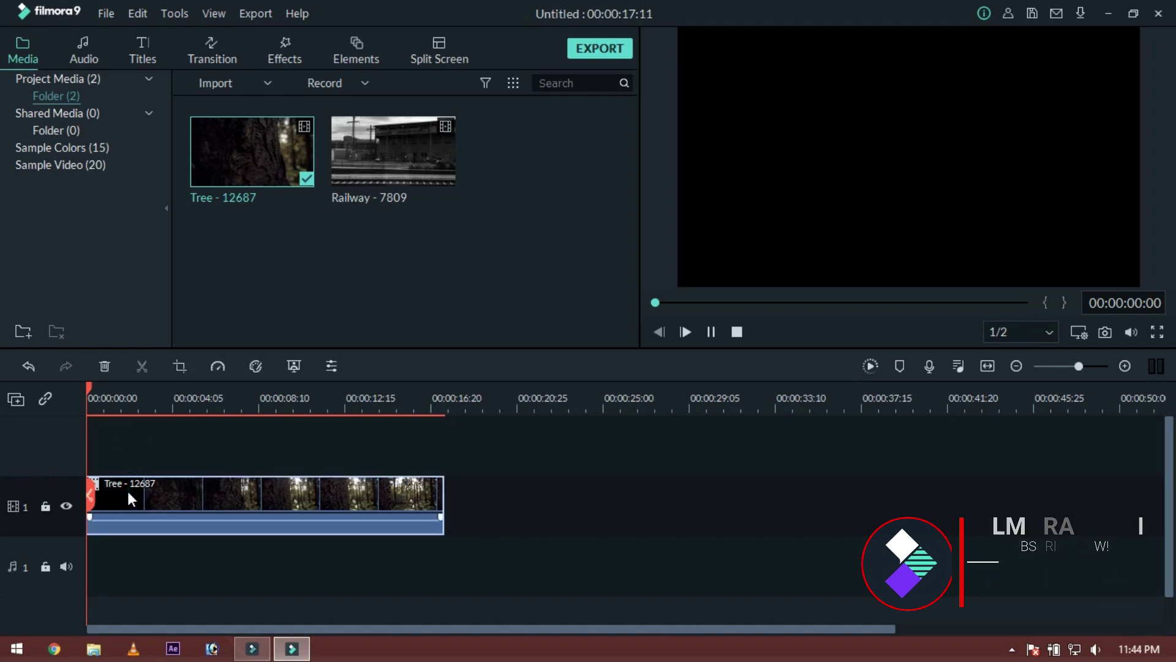
{"action": "key", "text": "space"}
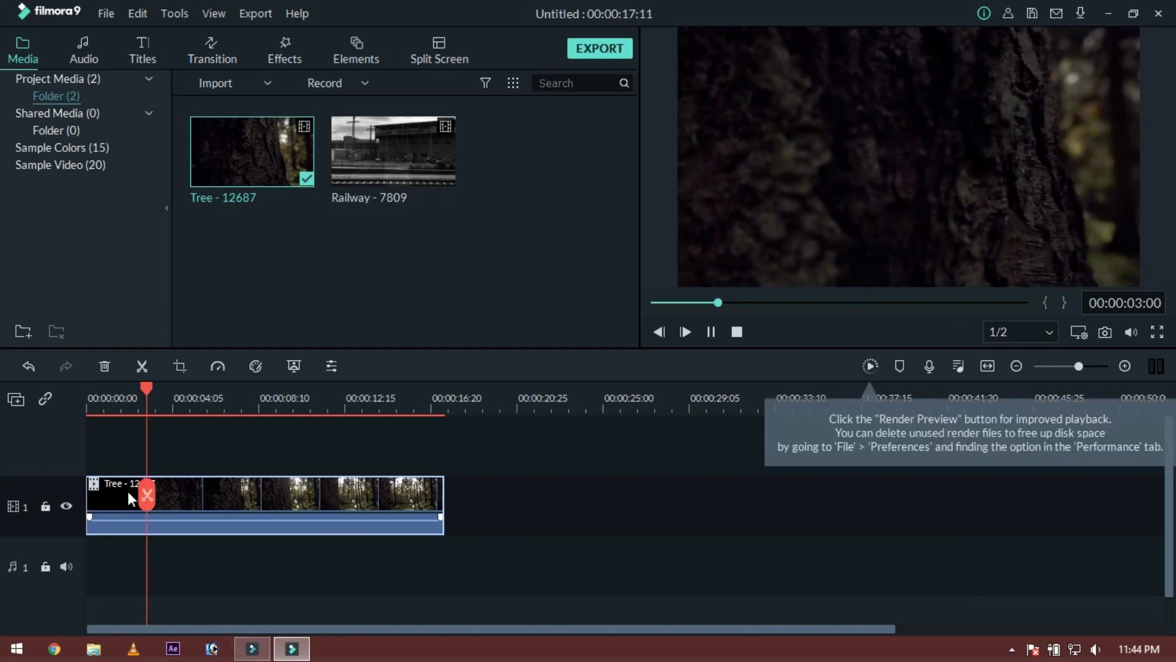
{"action": "key", "text": "space"}
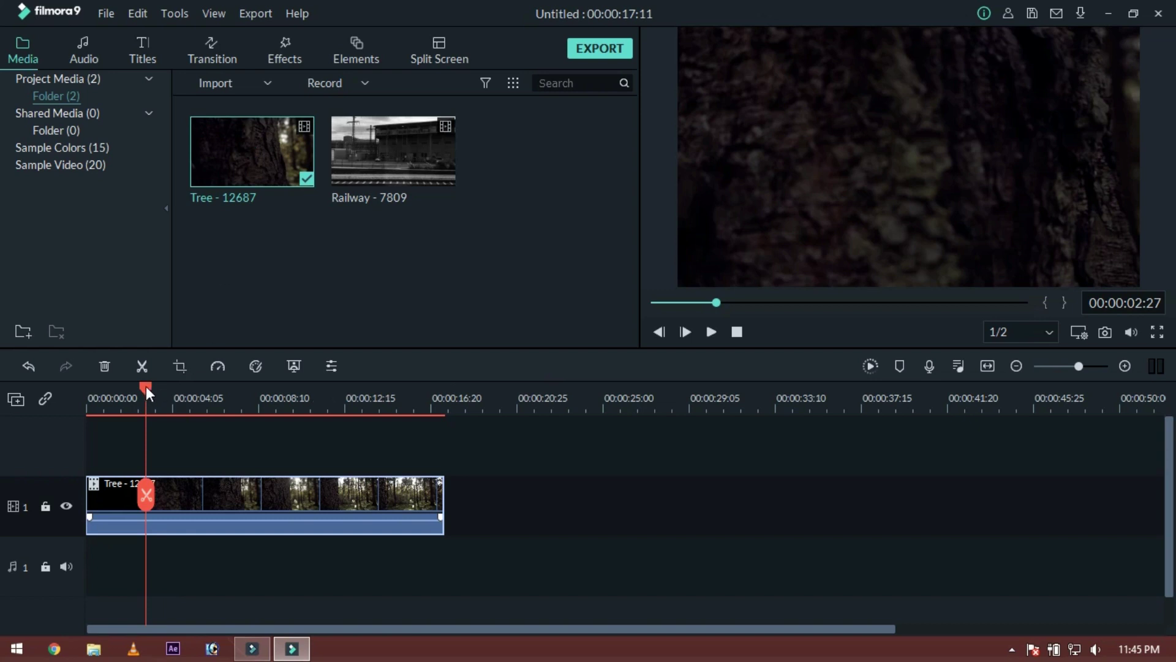
{"action": "left_click_drag", "start_coordinate": [146, 385], "coordinate": [144, 388]}
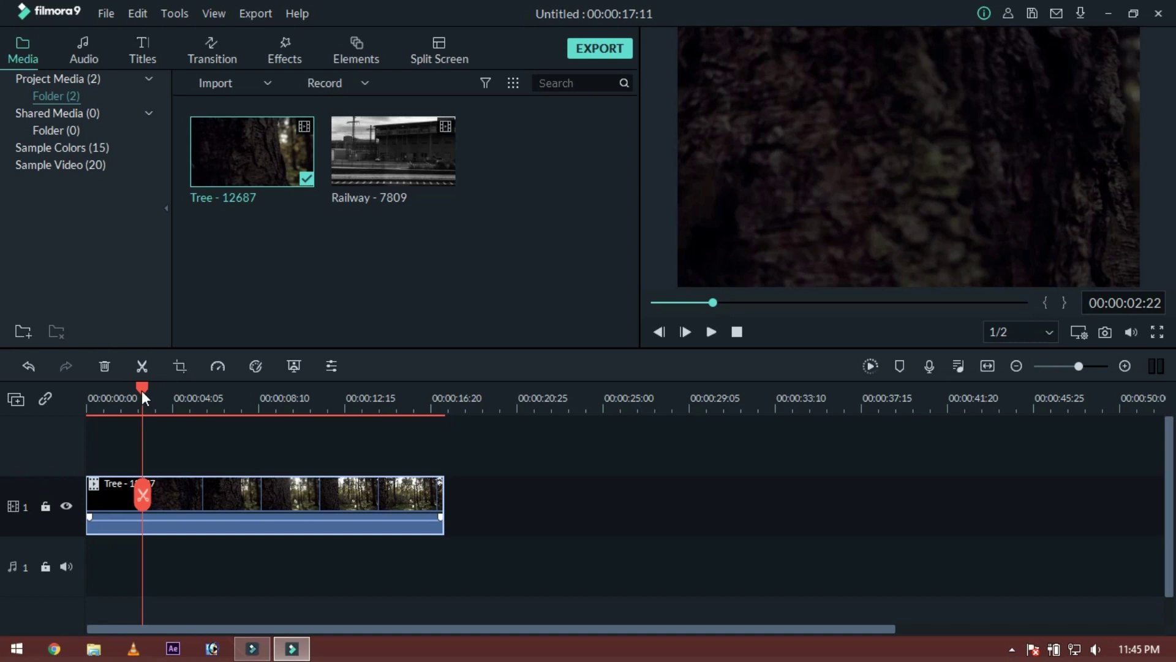
Add the Green sample color on a track above the tree clip from 00:00:02:22 and extend it to the tree clip's end.
{"action": "left_click", "coordinate": [61, 151]}
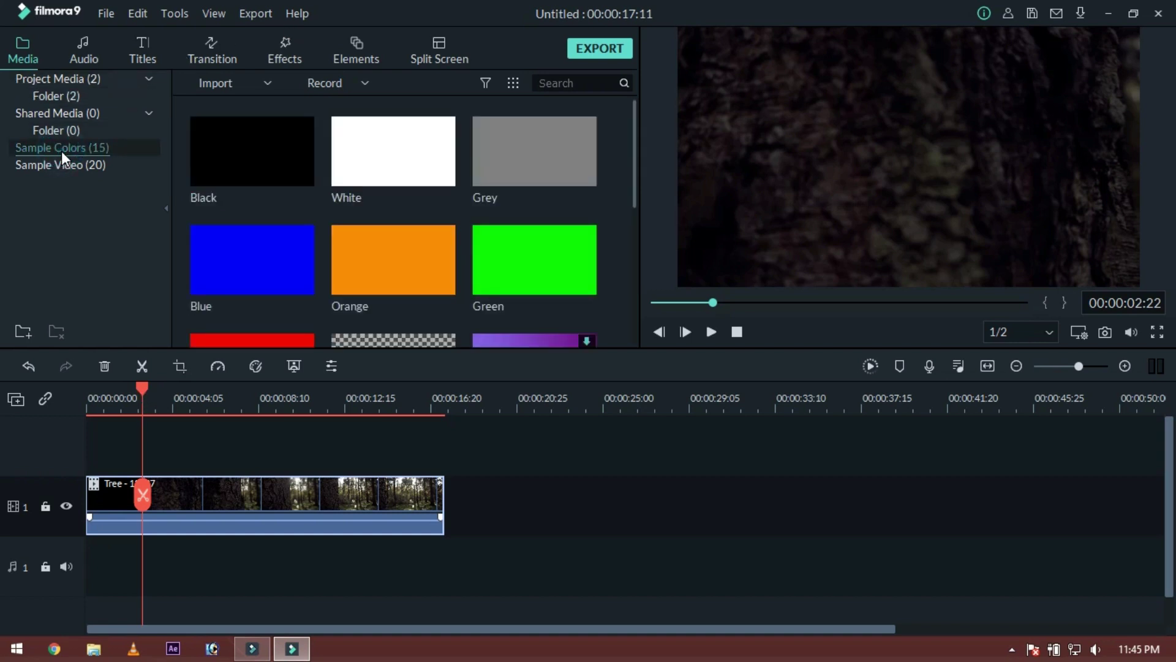
{"action": "left_click_drag", "start_coordinate": [487, 282], "coordinate": [157, 448]}
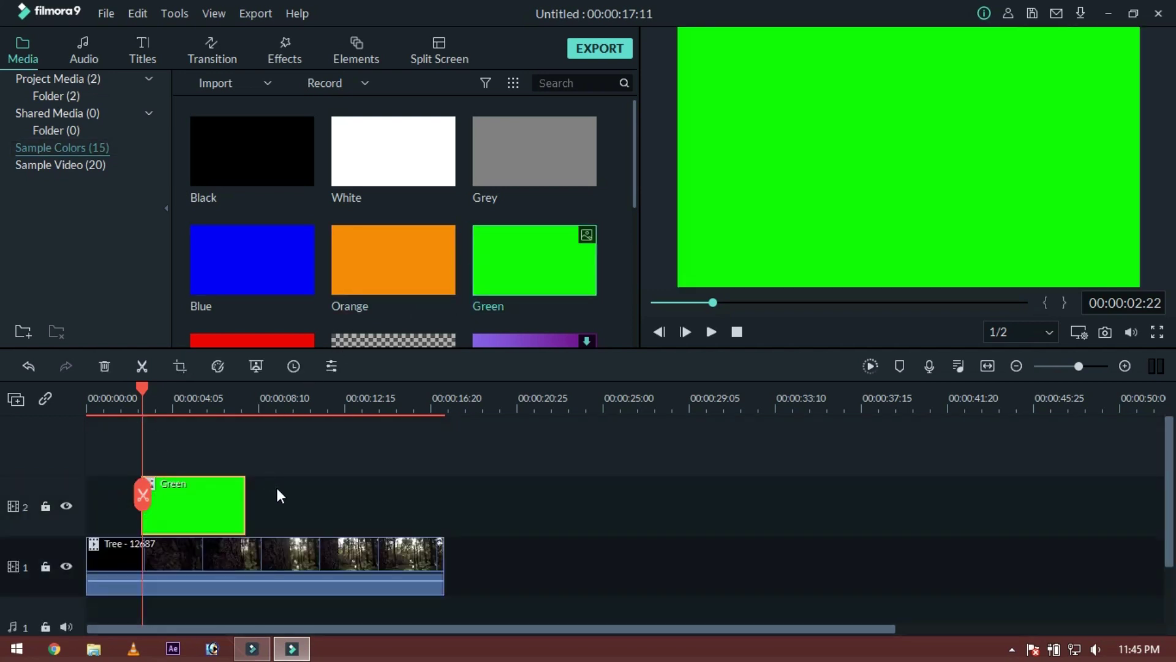
{"action": "left_click", "coordinate": [241, 506]}
{"action": "left_click_drag", "start_coordinate": [245, 505], "coordinate": [444, 500]}
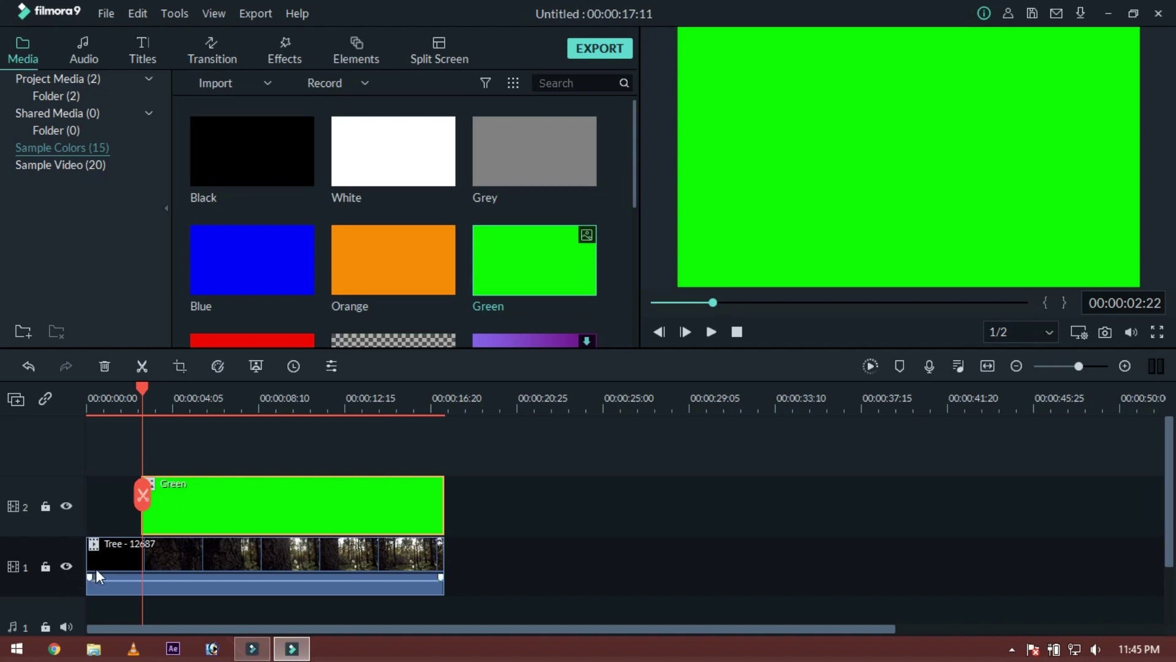
Lock video track 1, then shrink, move and rotate the green clip to line its edge along the trunk in the frame's upper-right corner.
{"action": "left_click", "coordinate": [49, 569]}
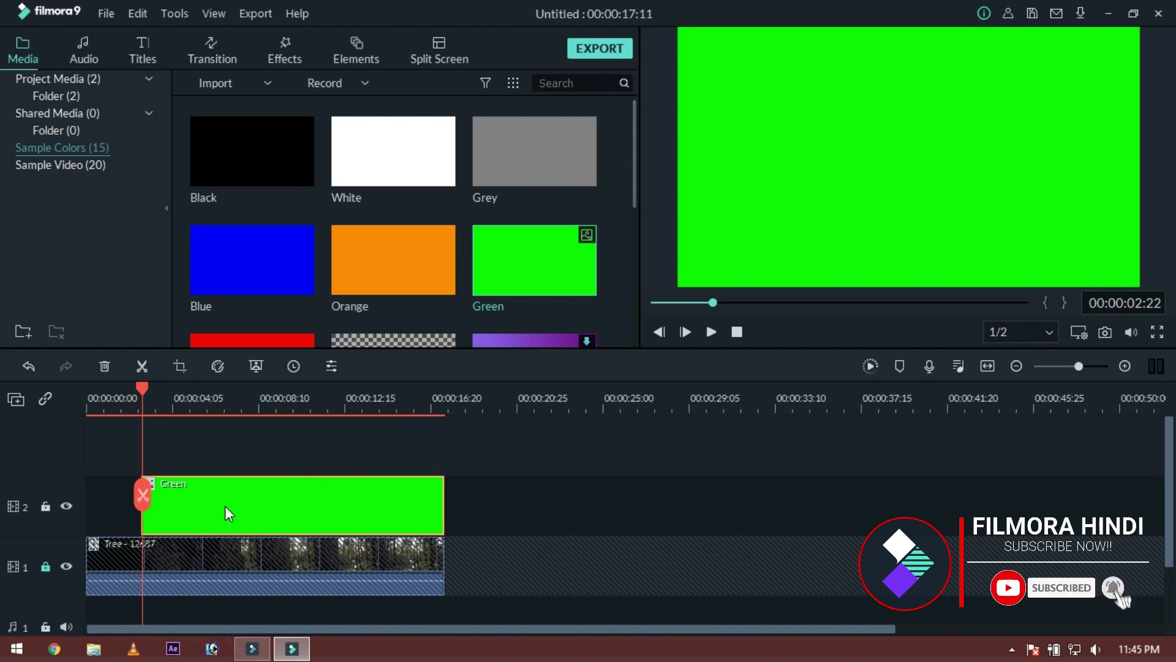
{"action": "left_click", "coordinate": [840, 204]}
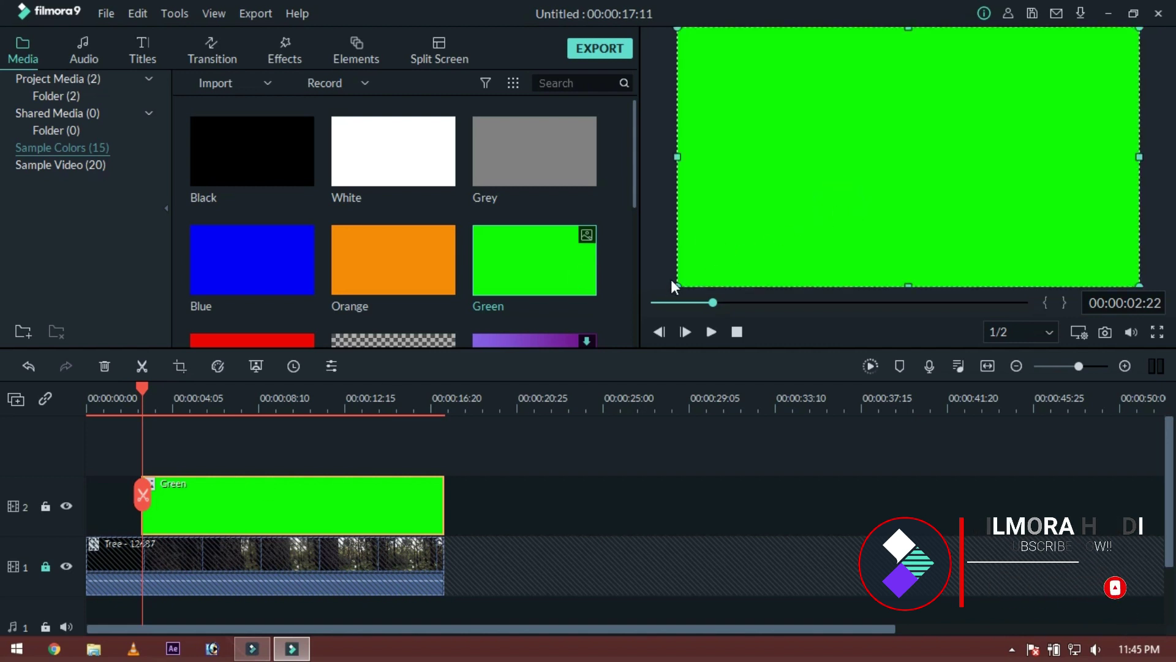
{"action": "left_click_drag", "start_coordinate": [714, 261], "coordinate": [1136, 184]}
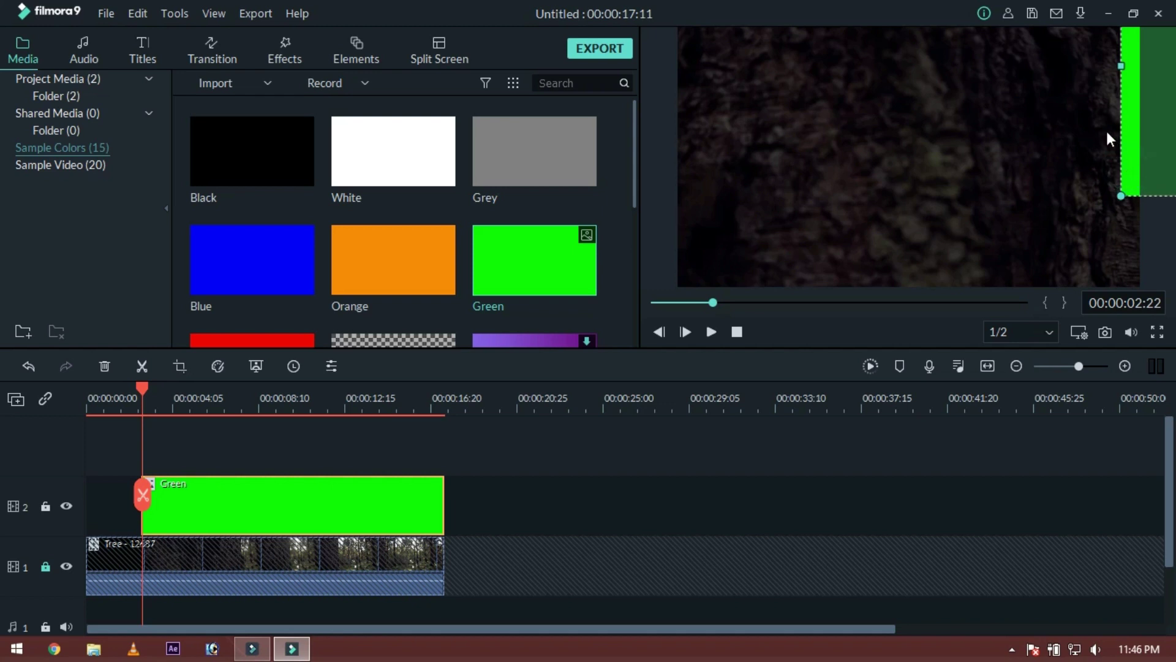
{"action": "left_click_drag", "start_coordinate": [1150, 84], "coordinate": [884, 79]}
{"action": "left_click_drag", "start_coordinate": [926, 157], "coordinate": [1000, 223]}
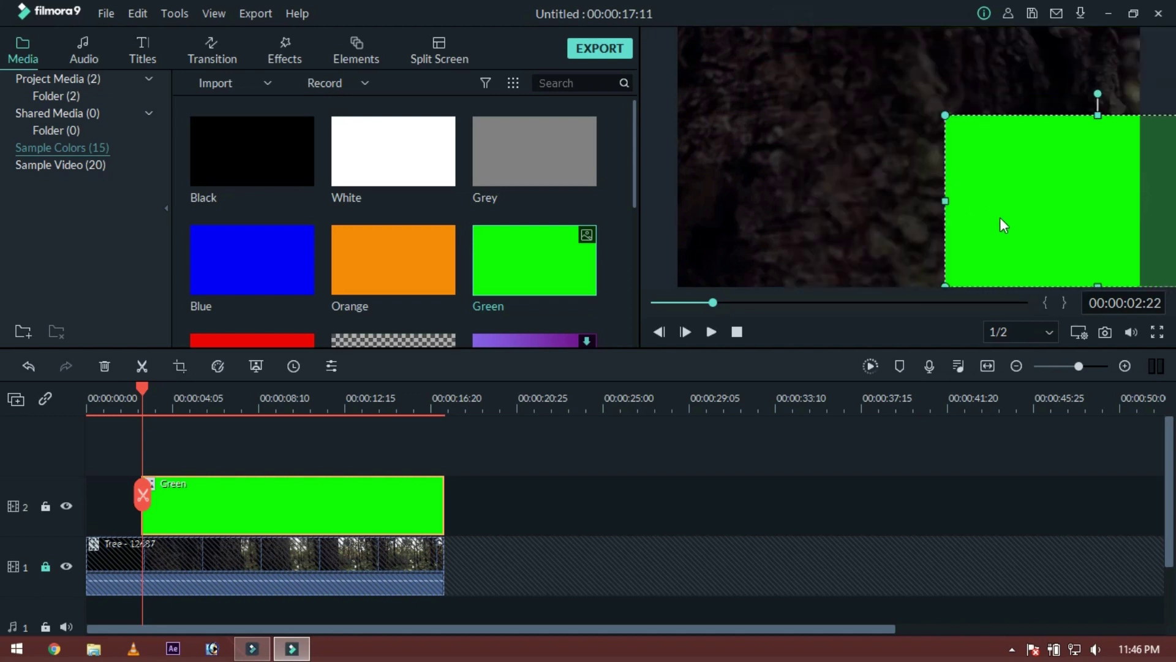
{"action": "left_click_drag", "start_coordinate": [1096, 95], "coordinate": [1098, 49]}
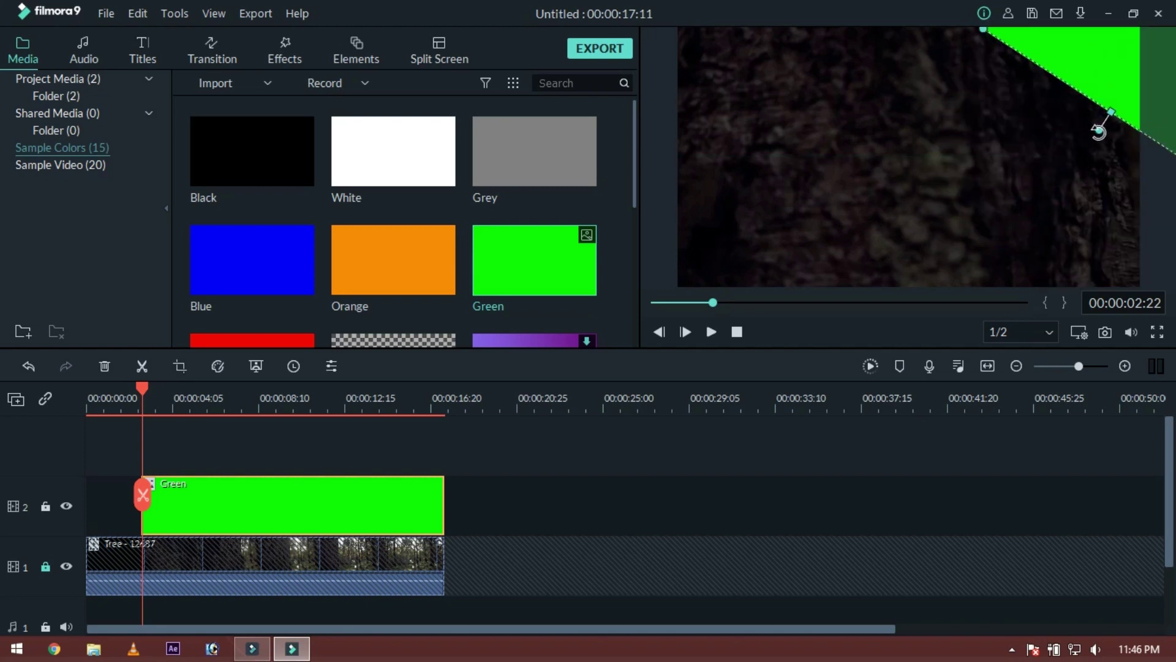
{"action": "left_click_drag", "start_coordinate": [1097, 127], "coordinate": [1066, 92]}
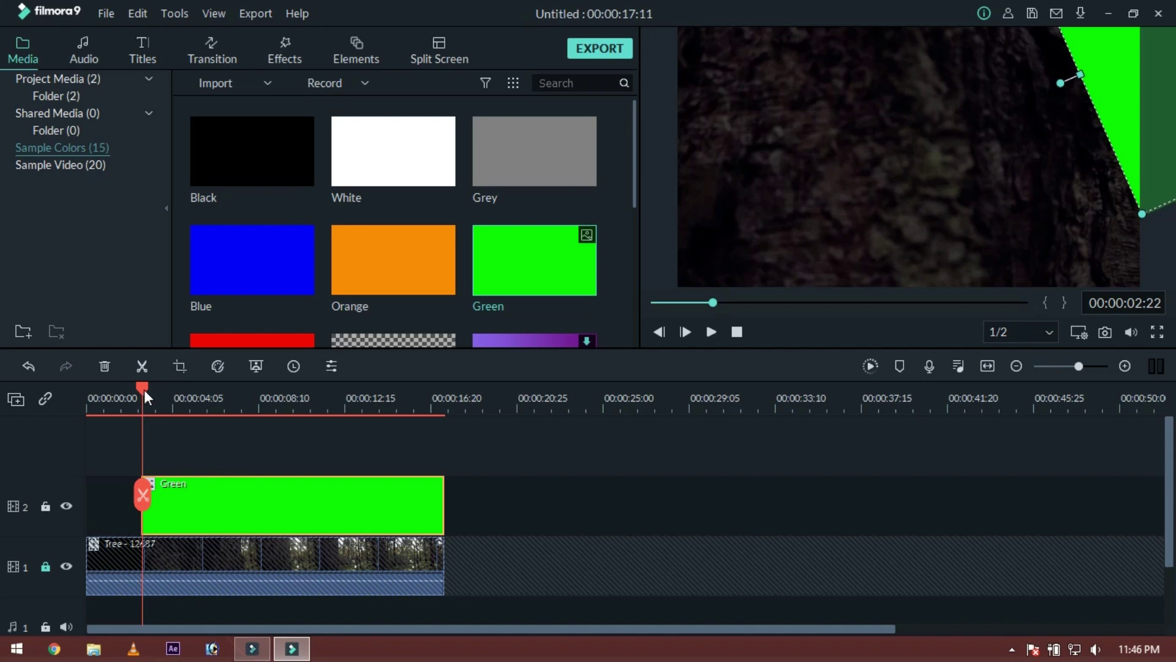
Advance frame by frame to 00:00:03:00 and shift the green clip slightly left to follow the trunk's edge.
{"action": "scroll", "coordinate": [313, 403], "scroll_direction": "up", "scroll_amount": 2}
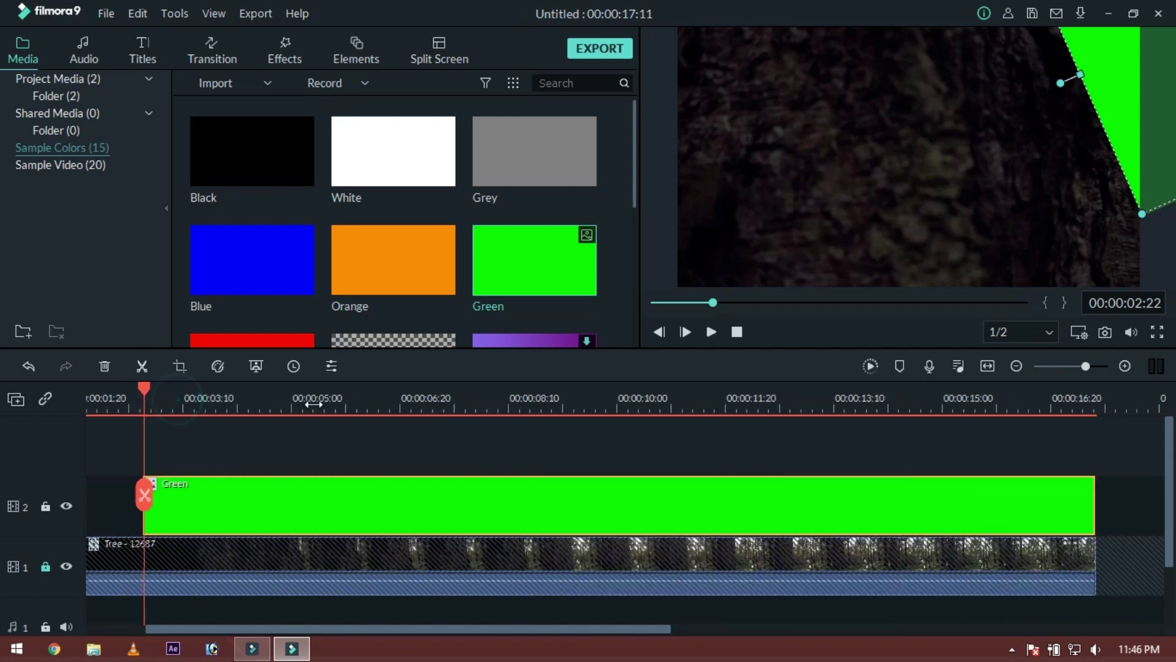
{"action": "scroll", "coordinate": [314, 403], "scroll_direction": "up", "scroll_amount": 3}
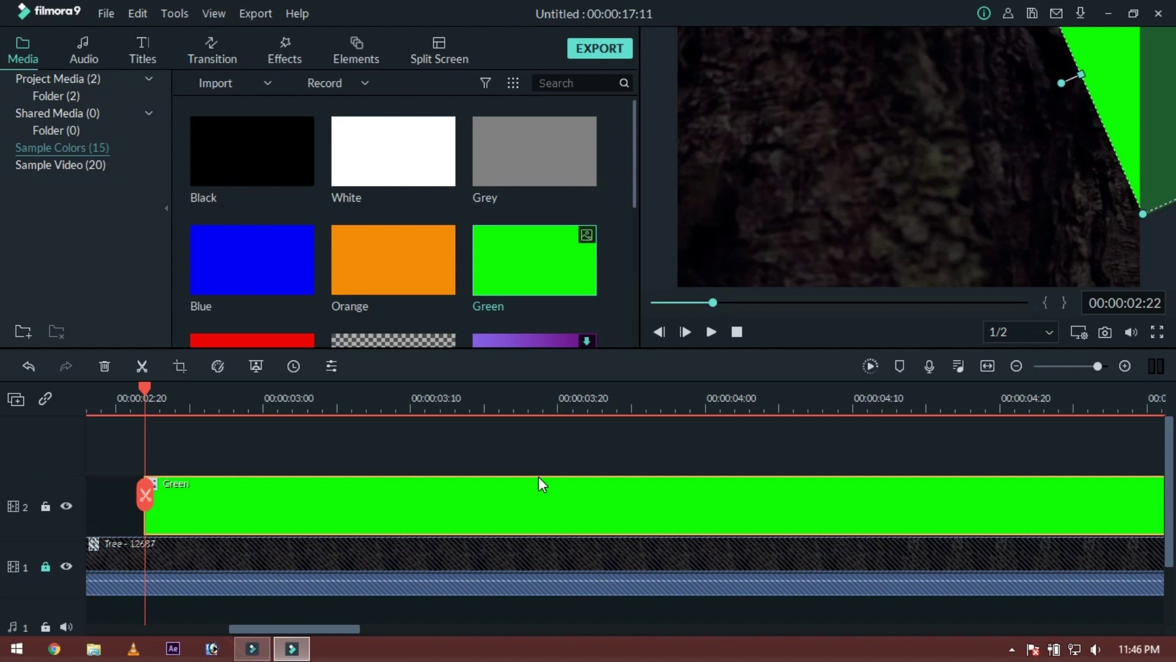
{"action": "left_click", "coordinate": [803, 179]}
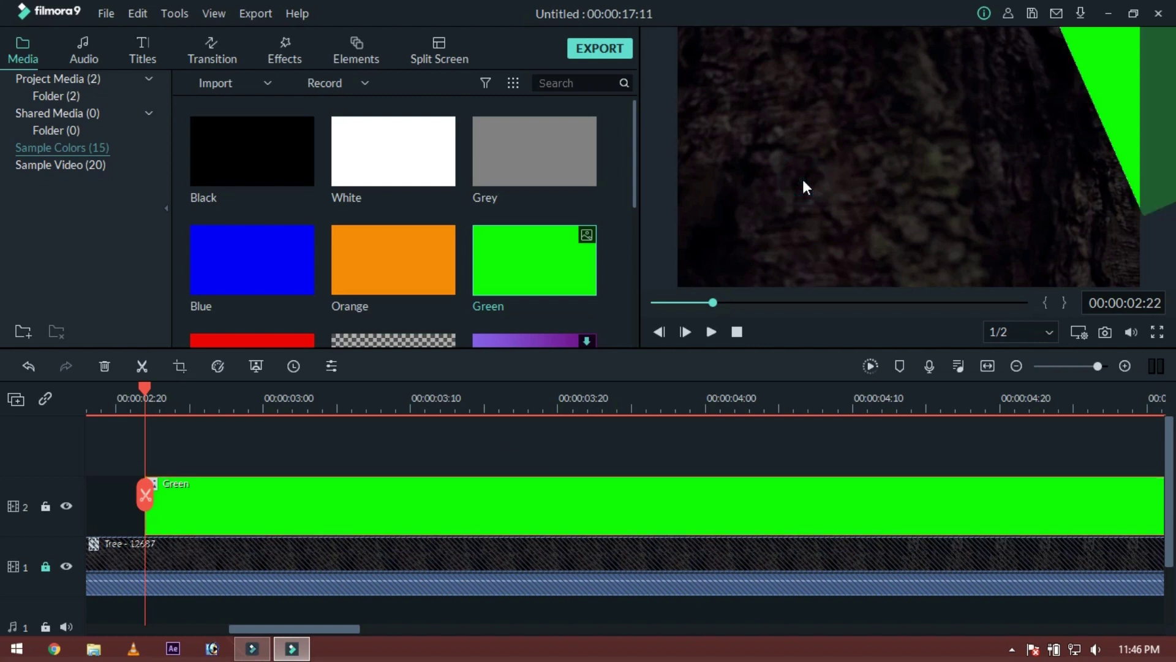
{"action": "key", "text": "Right"}
{"action": "key", "text": "Right"}
{"action": "key", "text": "Right"}
{"action": "key", "text": "Right"}
{"action": "key", "text": "Right"}
{"action": "key", "text": "Right"}
{"action": "key", "text": "Right"}
{"action": "key", "text": "Right"}
{"action": "key", "text": "Right"}
{"action": "key", "text": "Right"}
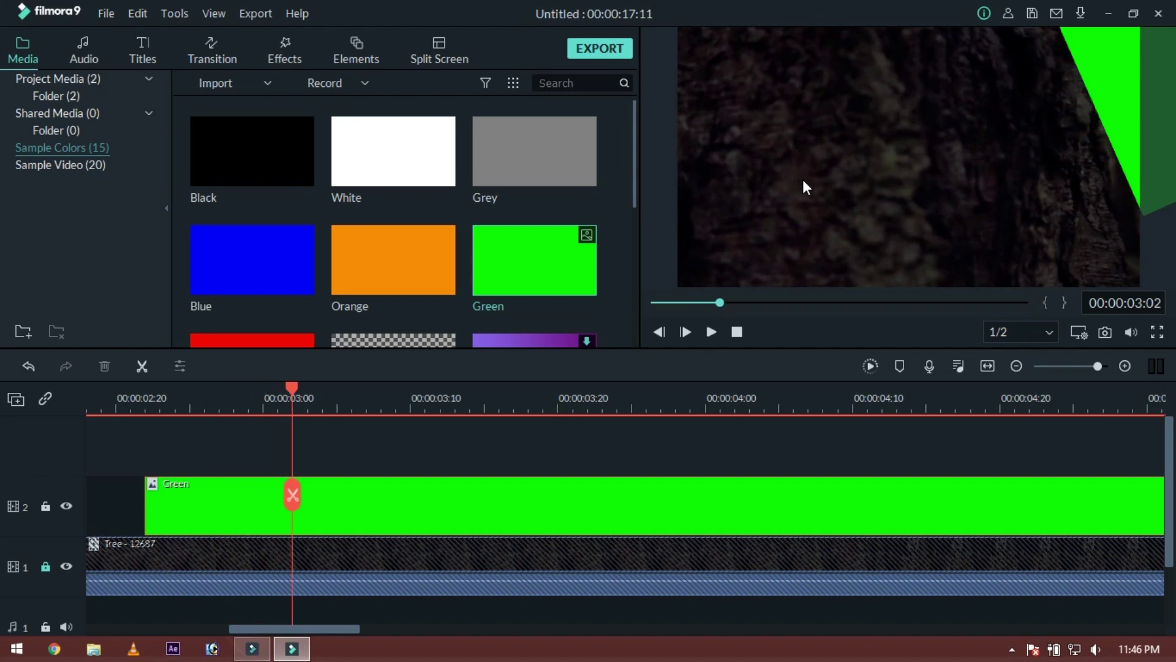
{"action": "key", "text": "Left"}
{"action": "key", "text": "Left"}
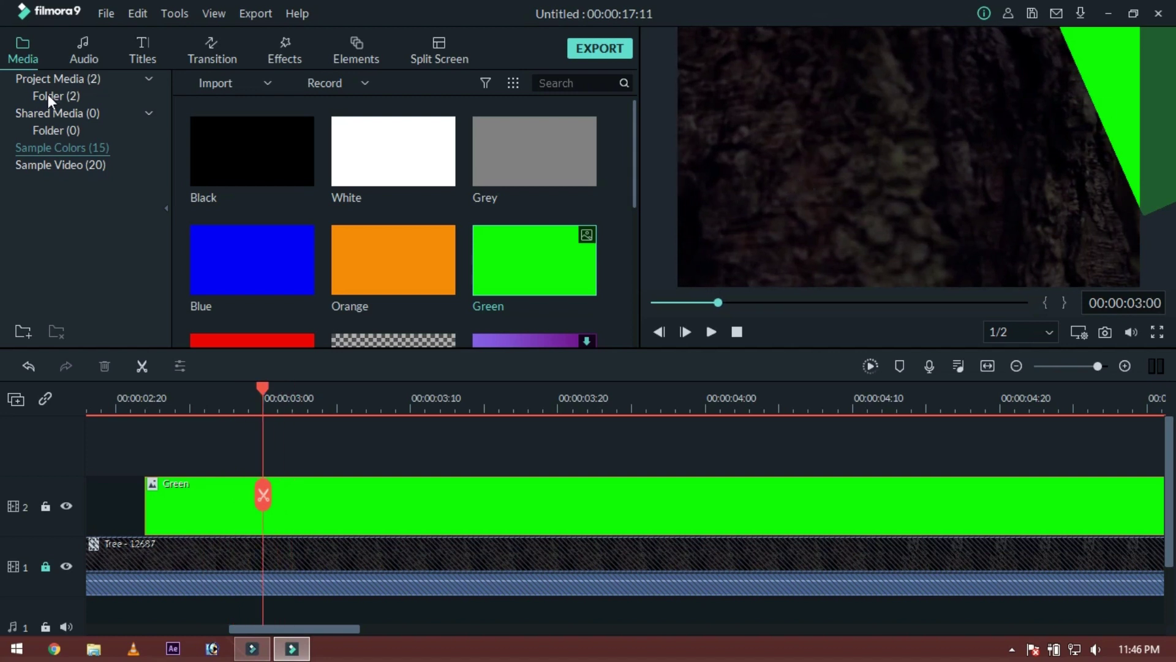
{"action": "left_click", "coordinate": [1132, 108]}
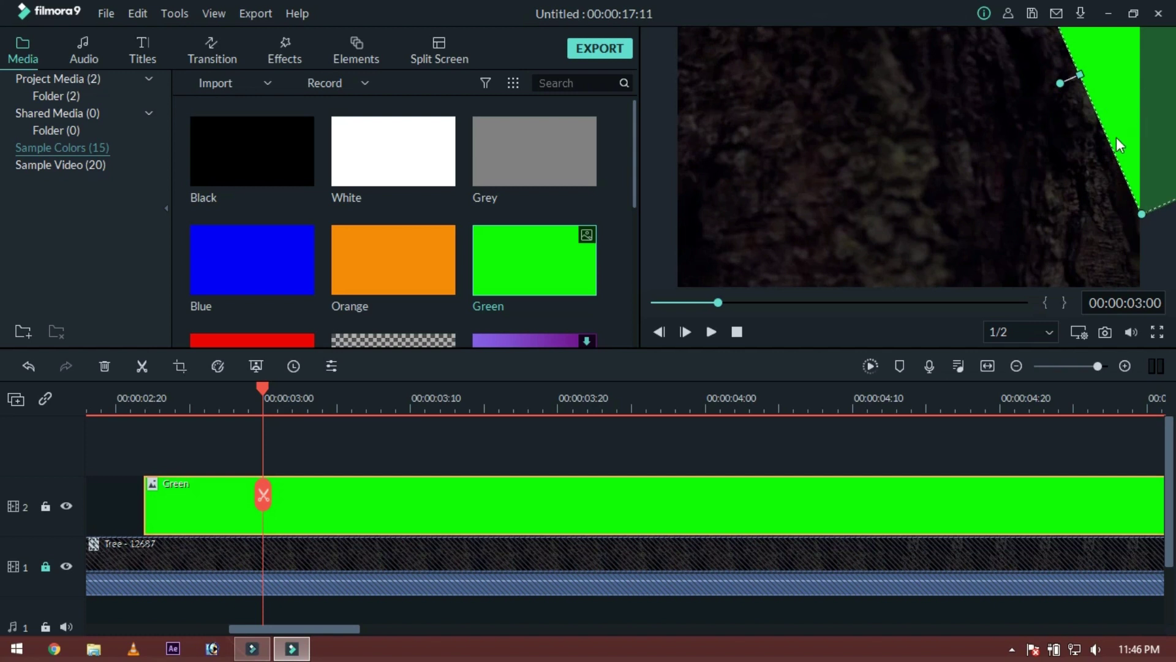
{"action": "left_click_drag", "start_coordinate": [1121, 142], "coordinate": [1109, 145]}
Split the green clip at 00:00:02:27.
{"action": "left_click", "coordinate": [205, 399]}
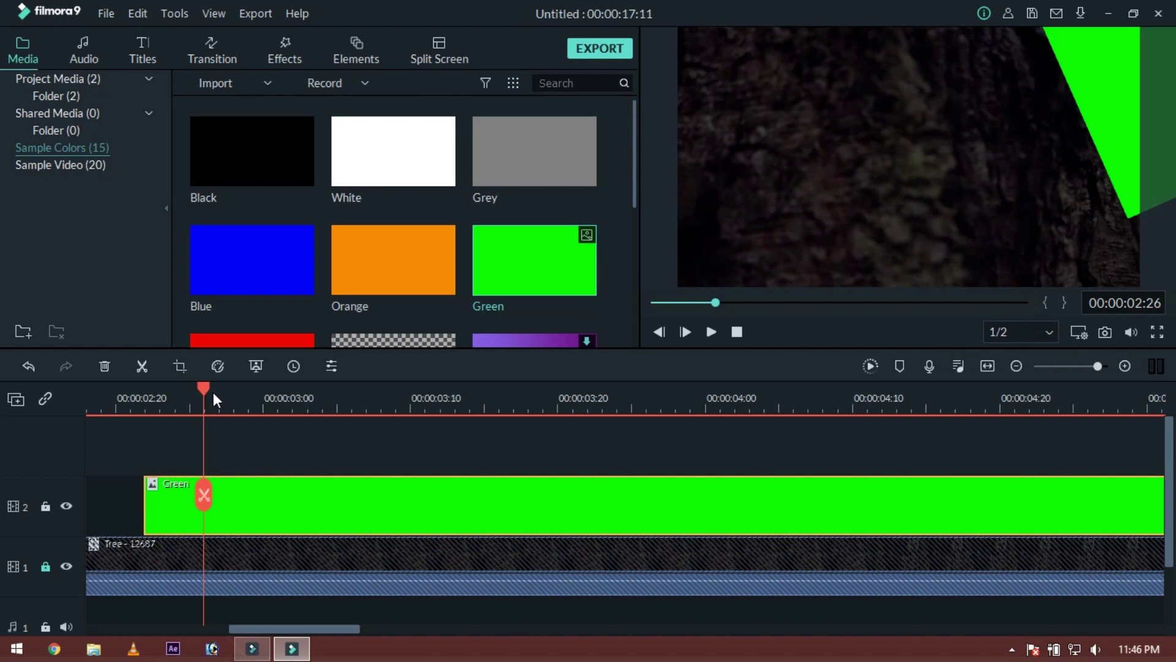
{"action": "left_click", "coordinate": [219, 393]}
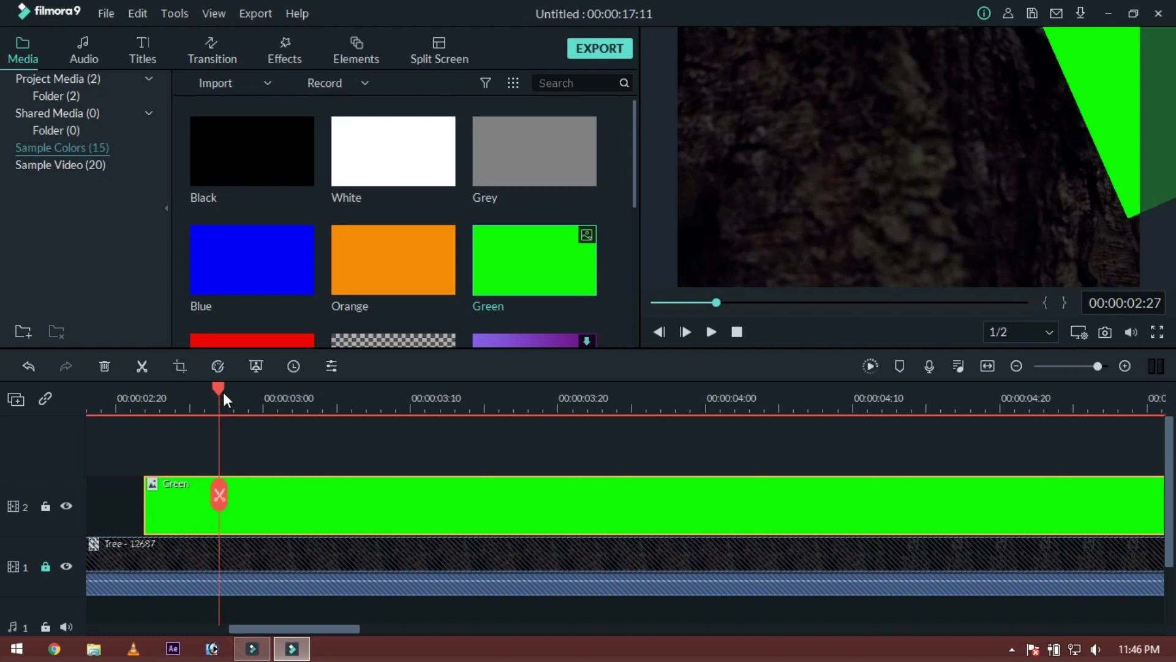
{"action": "key", "text": "ctrl+b"}
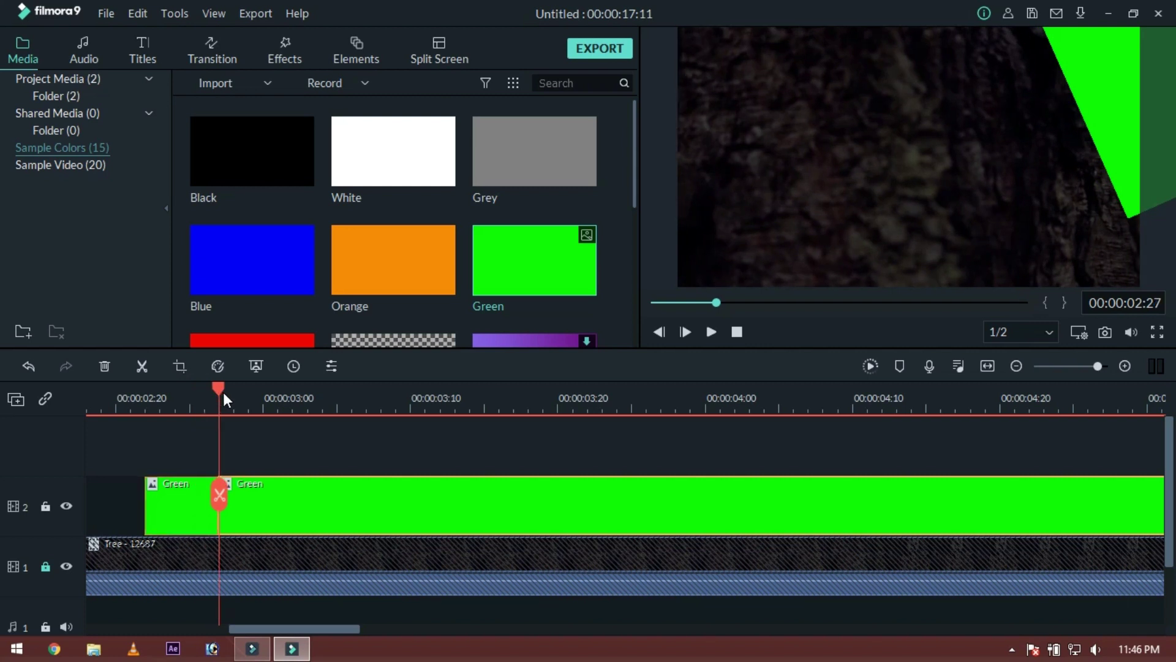
At 00:00:03:04, enlarge, move and rotate the second green piece to cover the trunk's right side down to the frame's lower edge, and split it there.
{"action": "key", "text": "space"}
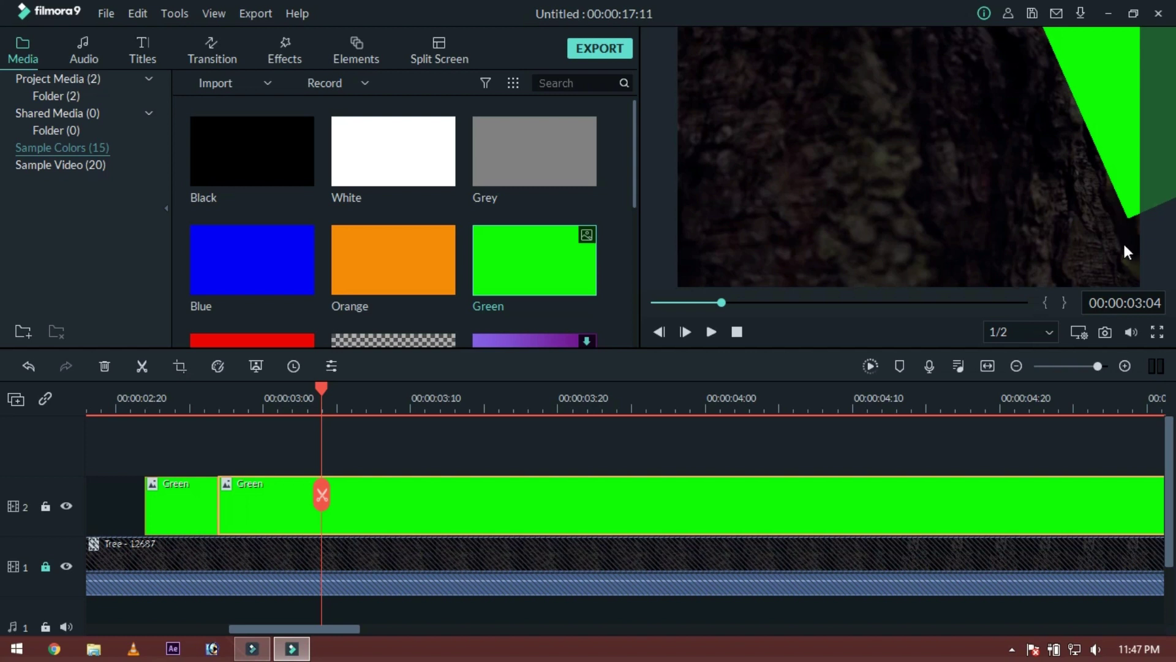
{"action": "left_click", "coordinate": [1138, 139]}
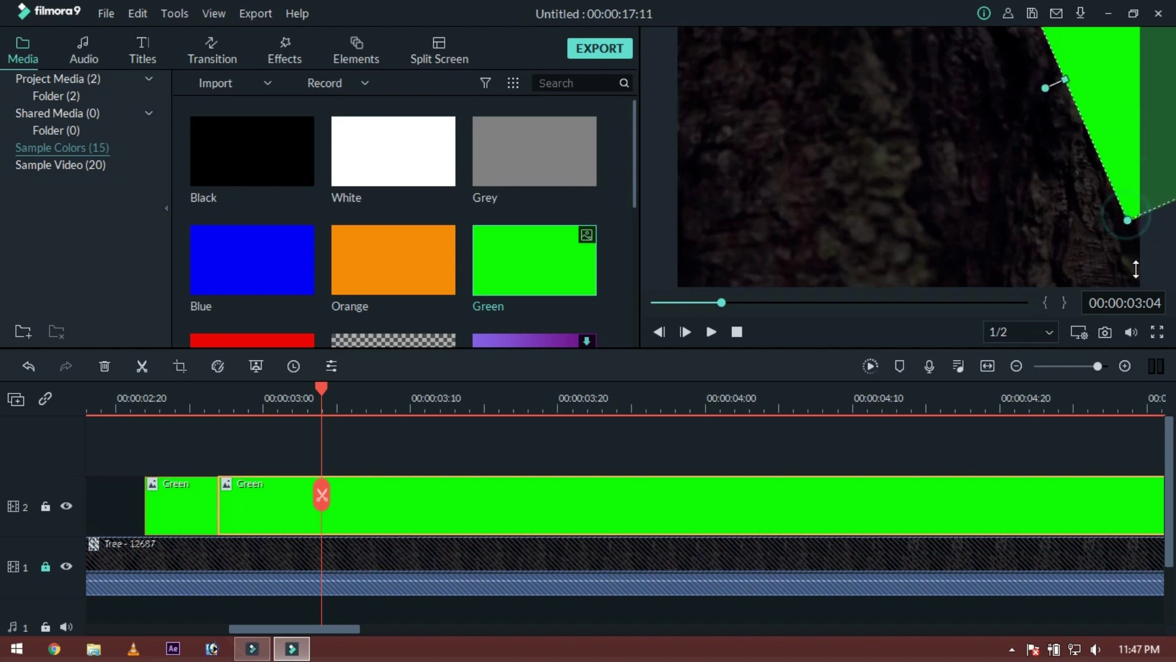
{"action": "left_click_drag", "start_coordinate": [1136, 268], "coordinate": [1134, 288]}
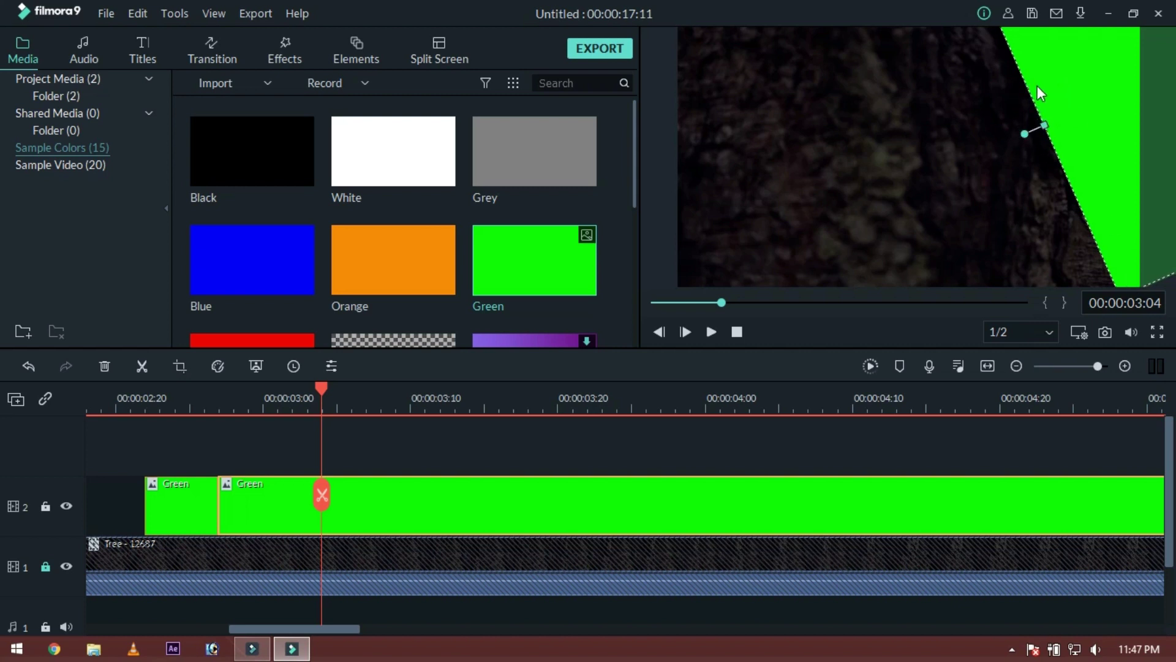
{"action": "left_click_drag", "start_coordinate": [1039, 93], "coordinate": [1063, 81]}
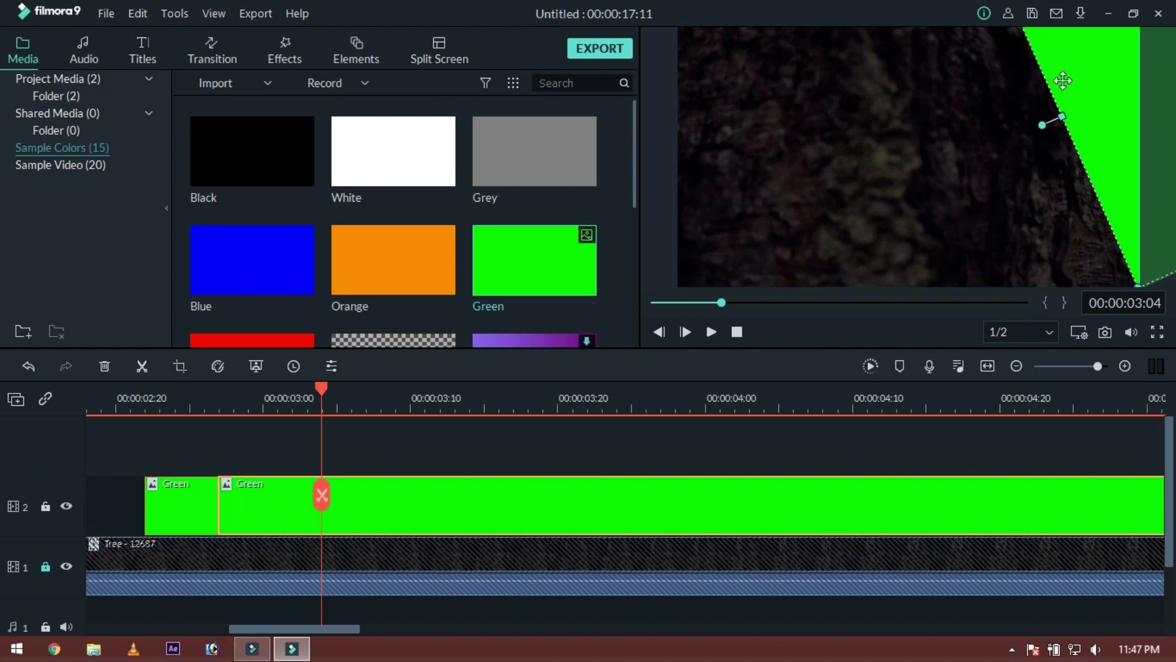
{"action": "left_click_drag", "start_coordinate": [1039, 124], "coordinate": [1046, 118]}
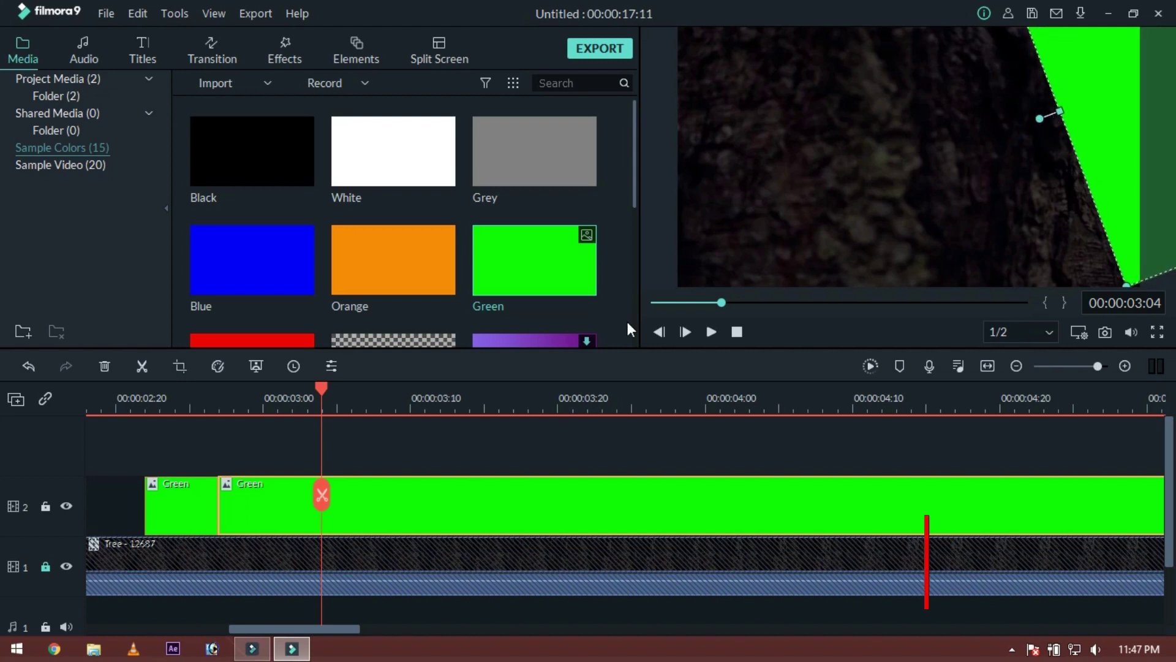
{"action": "key", "text": "ctrl+b"}
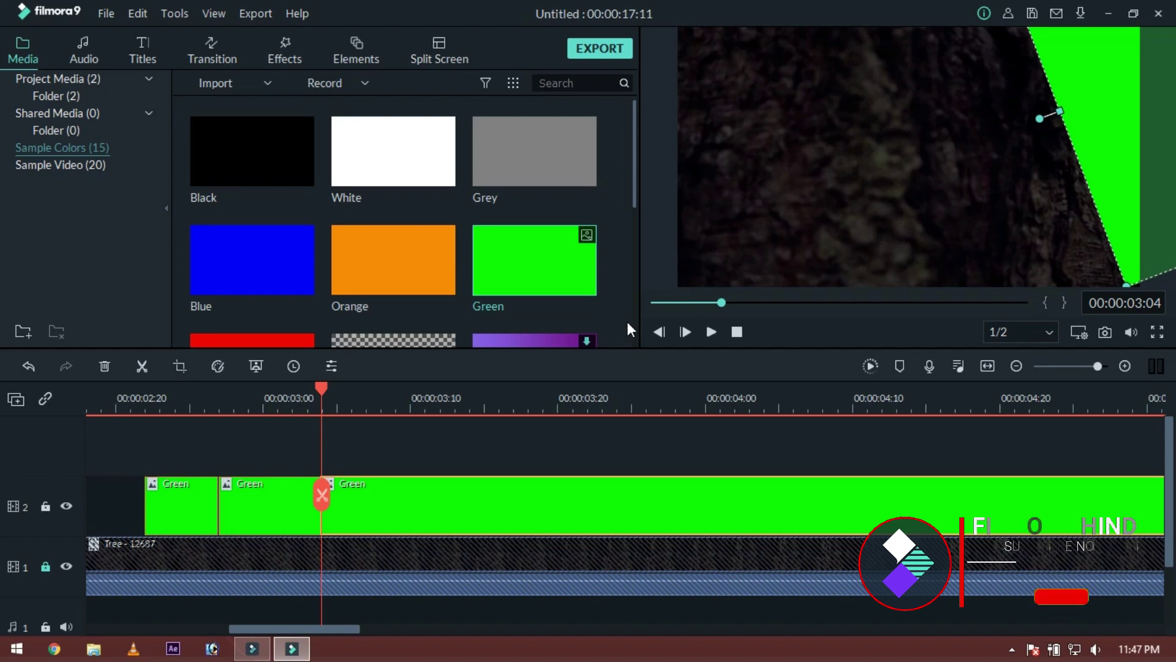
Advance frame by frame past 00:00:03:04 to check the trunk's edge and split the third green piece at 00:00:03:15.
{"action": "left_click", "coordinate": [781, 205]}
{"action": "key", "text": "Right"}
{"action": "key", "text": "Right"}
{"action": "key", "text": "Right"}
{"action": "key", "text": "Right"}
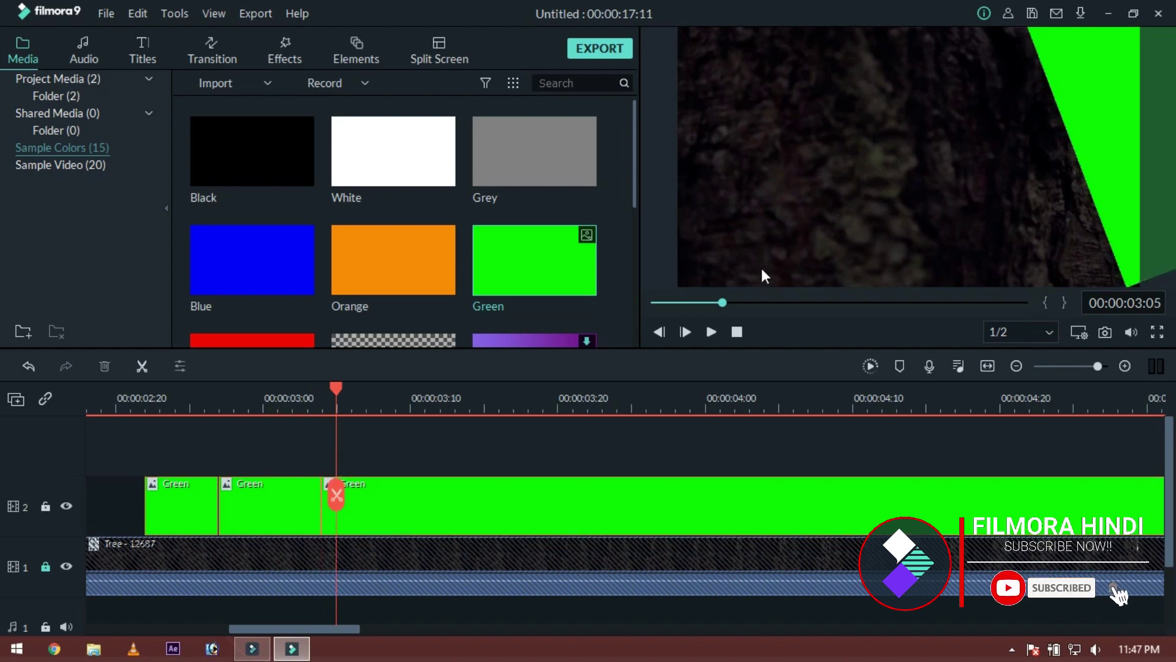
{"action": "key", "text": "Right"}
{"action": "key", "text": "Right"}
{"action": "key", "text": "Right"}
{"action": "key", "text": "Right"}
{"action": "key", "text": "Right"}
{"action": "key", "text": "Right"}
{"action": "key", "text": "Right"}
{"action": "key", "text": "Right"}
{"action": "key", "text": "Right"}
{"action": "key", "text": "Right"}
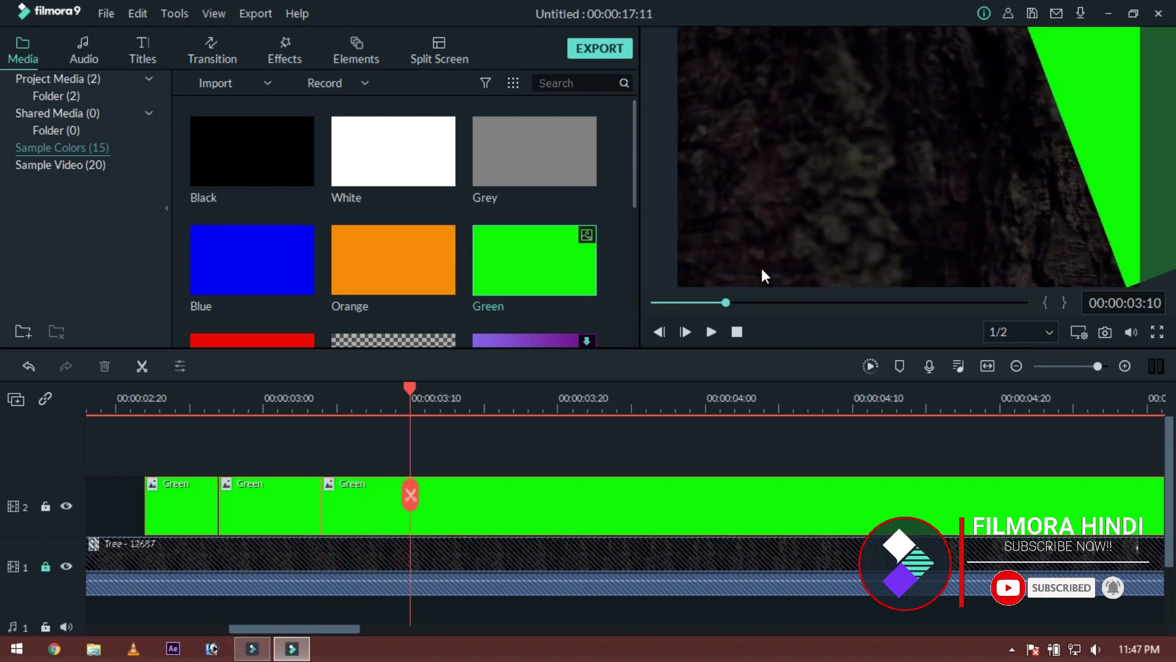
{"action": "key", "text": "Right"}
{"action": "key", "text": "Right"}
{"action": "key", "text": "Right"}
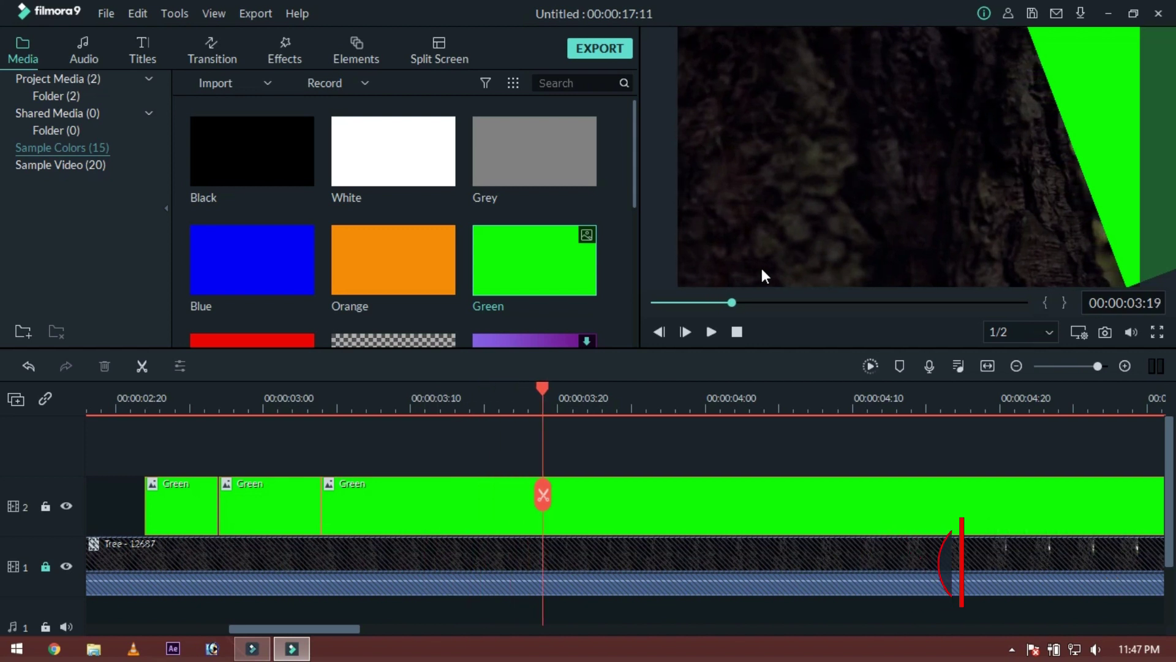
{"action": "key", "text": "Left"}
{"action": "key", "text": "Left"}
{"action": "key", "text": "Left"}
{"action": "key", "text": "Left"}
{"action": "key", "text": "Left"}
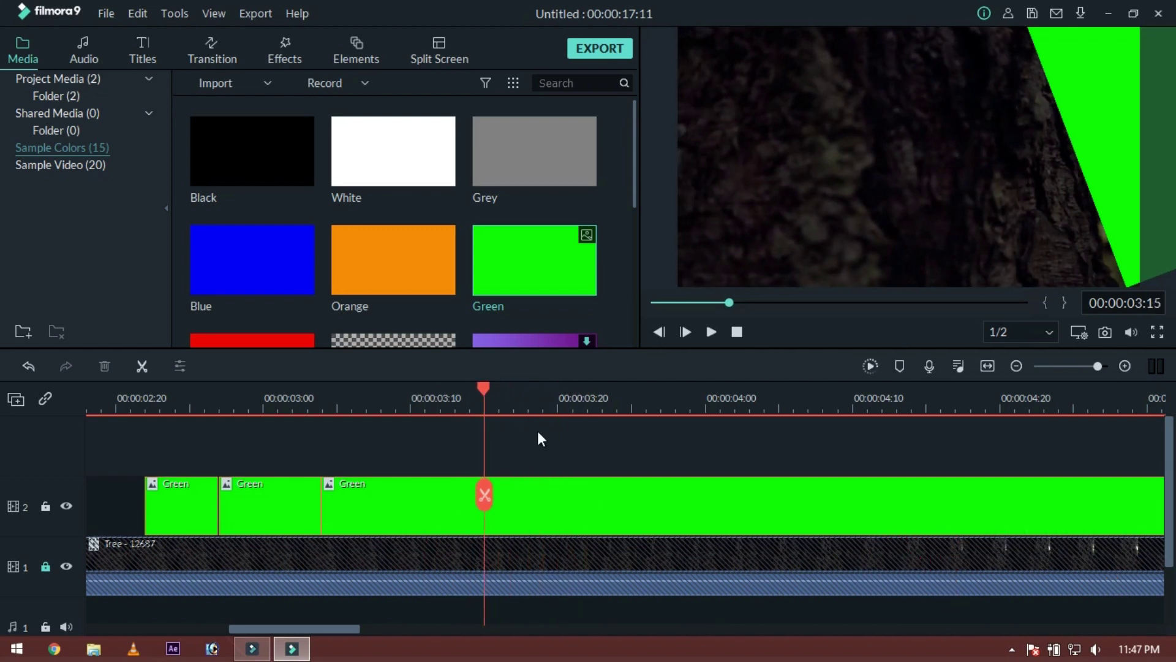
{"action": "left_click", "coordinate": [485, 495]}
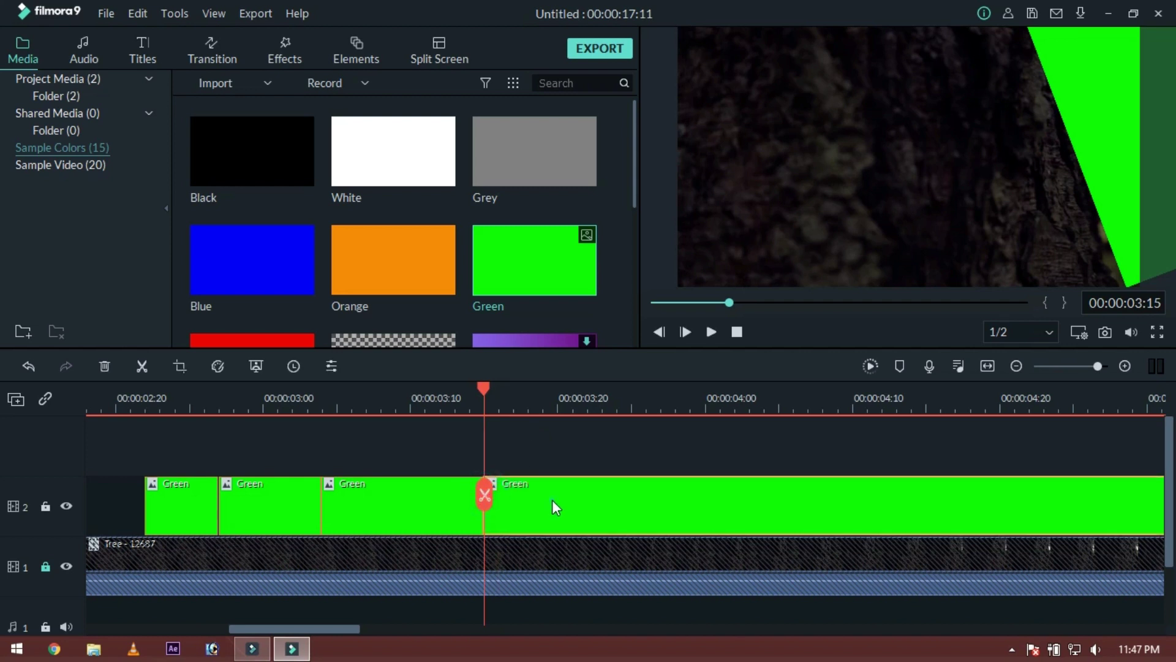
Move and rotate the new green piece to match the trunk's edge at 00:00:03:15, and split it at 00:00:03:19.
{"action": "left_click", "coordinate": [1086, 124]}
{"action": "left_click_drag", "start_coordinate": [1041, 117], "coordinate": [1107, 102]}
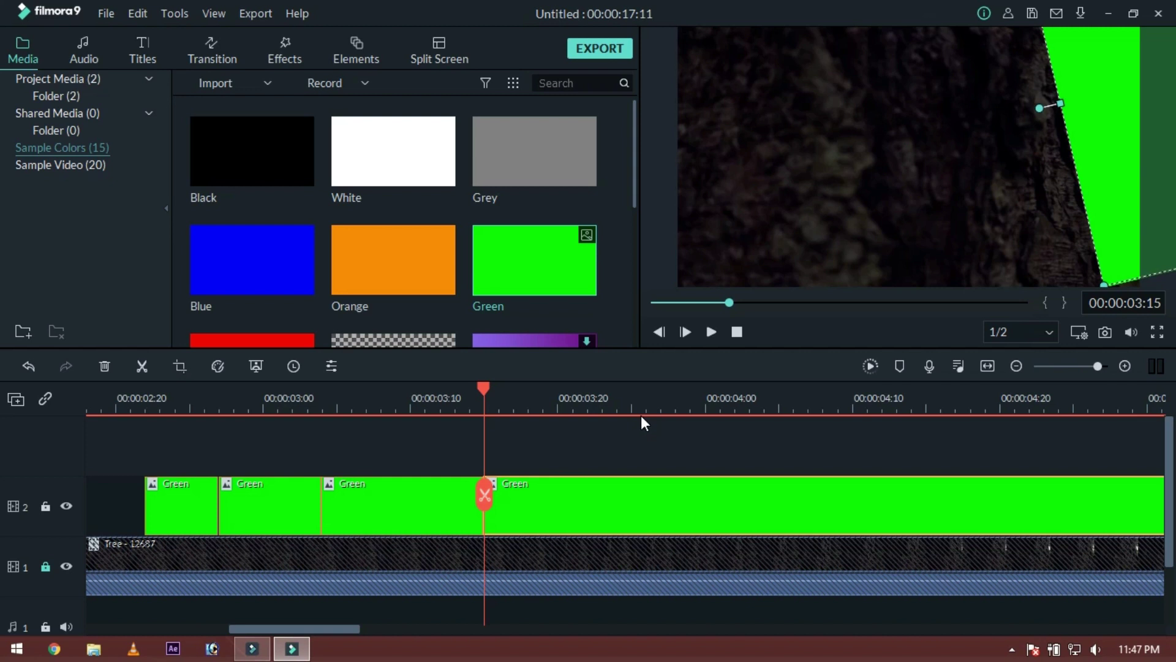
{"action": "left_click", "coordinate": [554, 404]}
{"action": "key", "text": "ctrl+b"}
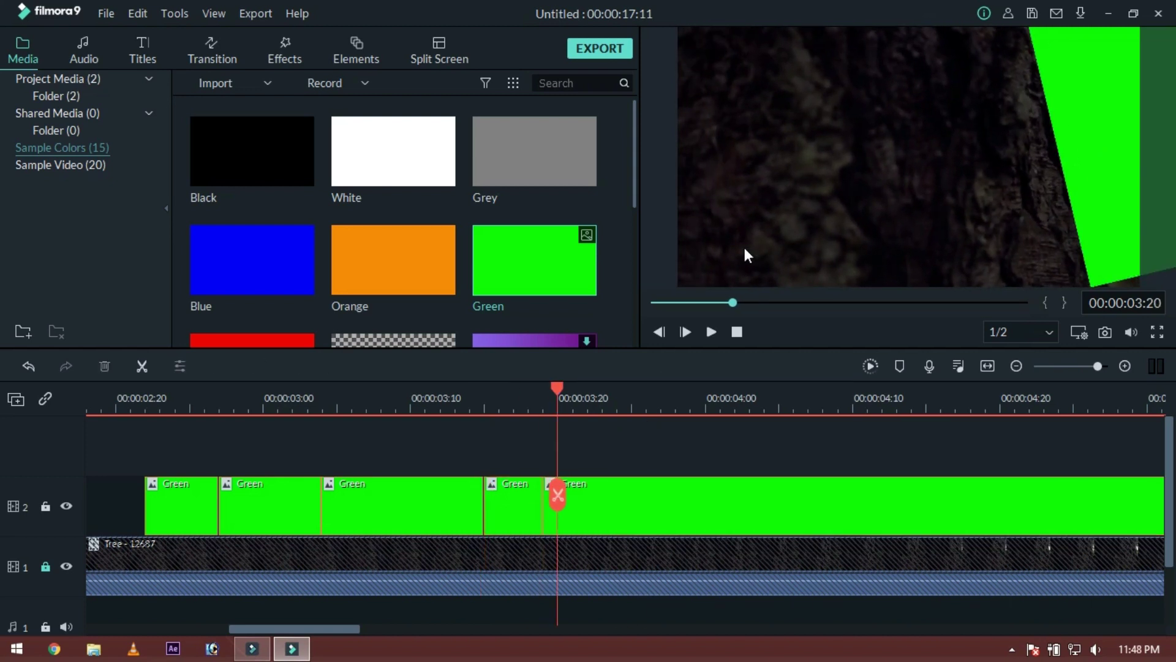
Keep splitting the green clip every few frames up to about 00:00:06:13, realigning each piece with the trunk's right edge.
{"action": "left_click", "coordinate": [793, 404]}
{"action": "key", "text": "ctrl+b"}
{"action": "left_click_drag", "start_coordinate": [1051, 113], "coordinate": [780, 236]}
{"action": "key", "text": "ctrl+b"}
{"action": "key", "text": "ctrl+b"}
{"action": "key", "text": "ctrl+b"}
{"action": "key", "text": "ctrl+b"}
{"action": "key", "text": "ctrl+b"}
{"action": "key", "text": "ctrl+b"}
{"action": "key", "text": "ctrl+b"}
{"action": "key", "text": "ctrl+b"}
{"action": "key", "text": "ctrl+b"}
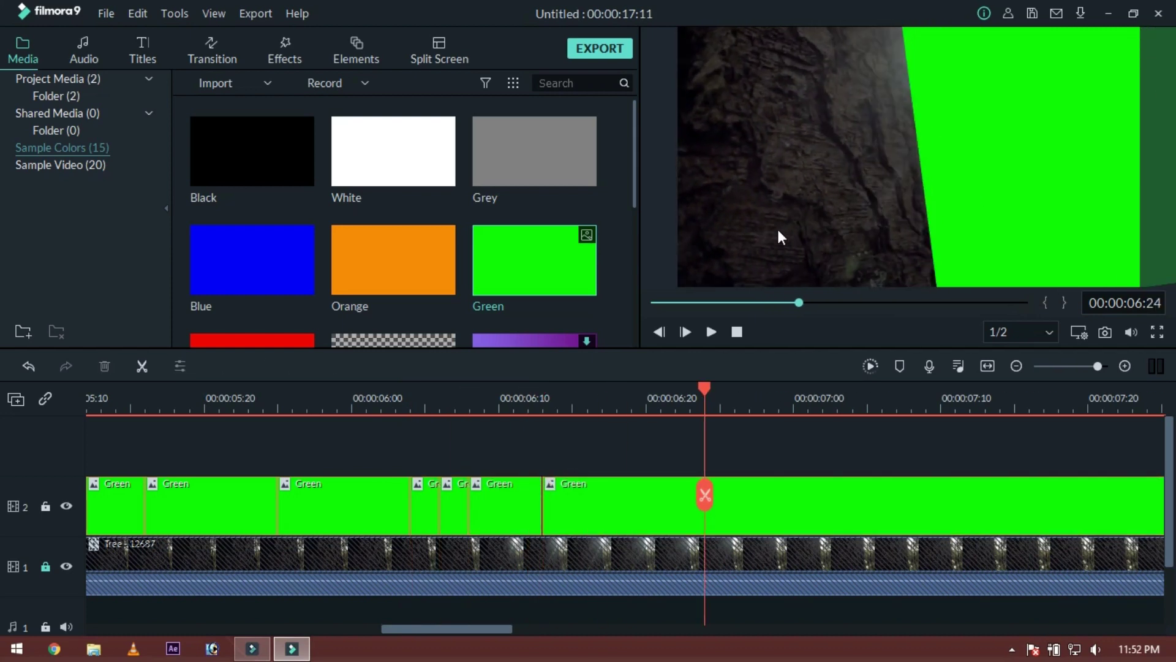
Continue splitting and realigning green pieces along the moving trunk up to 00:00:16:01, where the trunk almost leaves the frame.
{"action": "key", "text": "ctrl+b"}
{"action": "left_click", "coordinate": [701, 441]}
{"action": "key", "text": "ctrl+b"}
{"action": "left_click_drag", "start_coordinate": [858, 184], "coordinate": [725, 268]}
{"action": "key", "text": "ctrl+b"}
{"action": "key", "text": "ctrl+b"}
{"action": "key", "text": "ctrl+b"}
{"action": "key", "text": "ctrl+b"}
{"action": "key", "text": "ctrl+b"}
{"action": "key", "text": "ctrl+b"}
{"action": "key", "text": "ctrl+b"}
{"action": "key", "text": "ctrl+b"}
{"action": "key", "text": "ctrl+b"}
{"action": "key", "text": "ctrl+b"}
{"action": "key", "text": "ctrl+b"}
{"action": "key", "text": "ctrl+b"}
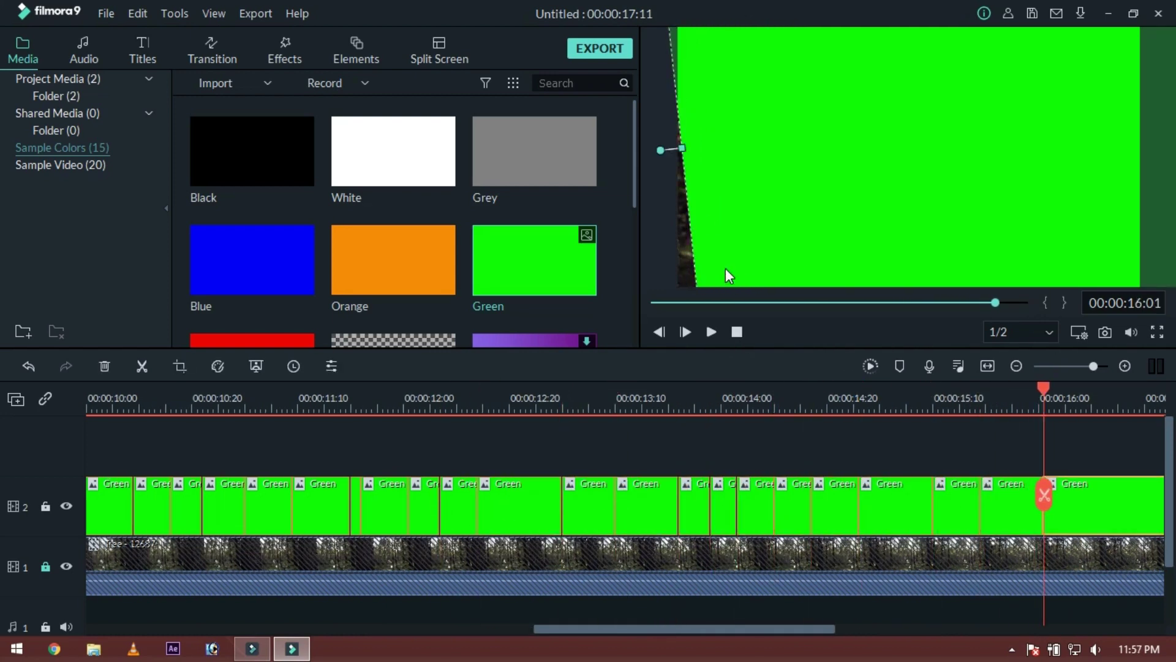
Shift the last green piece at 00:00:16:01 left until it covers the whole frame.
{"action": "key", "text": "ctrl+b"}
{"action": "left_click", "coordinate": [679, 501]}
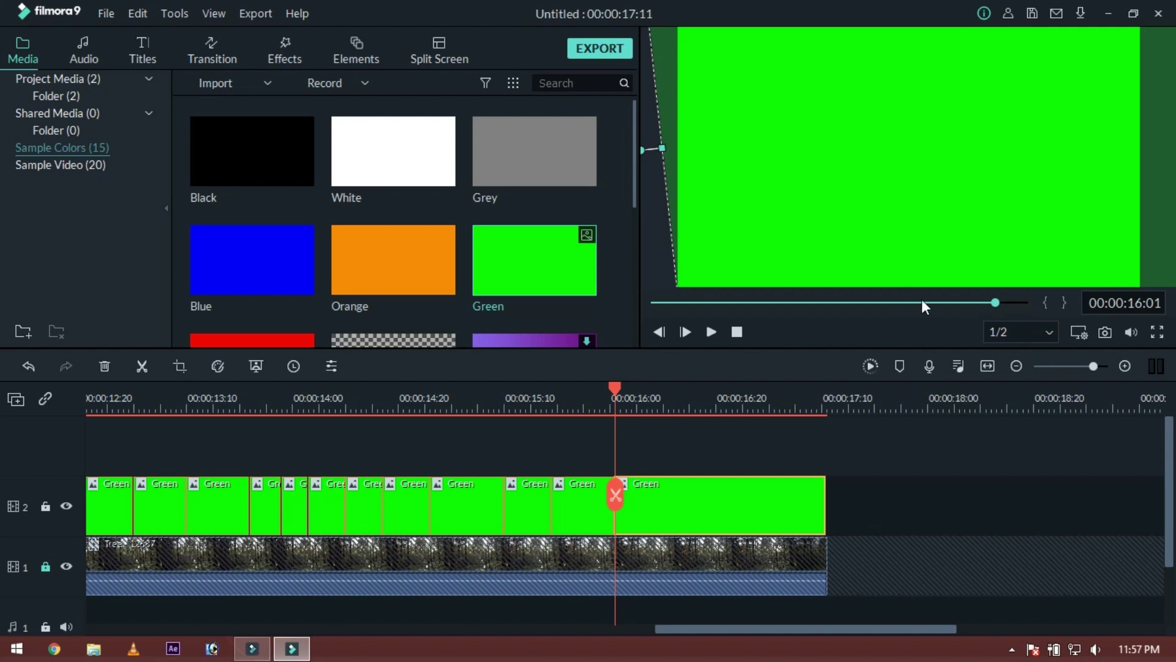
{"action": "left_click", "coordinate": [985, 368]}
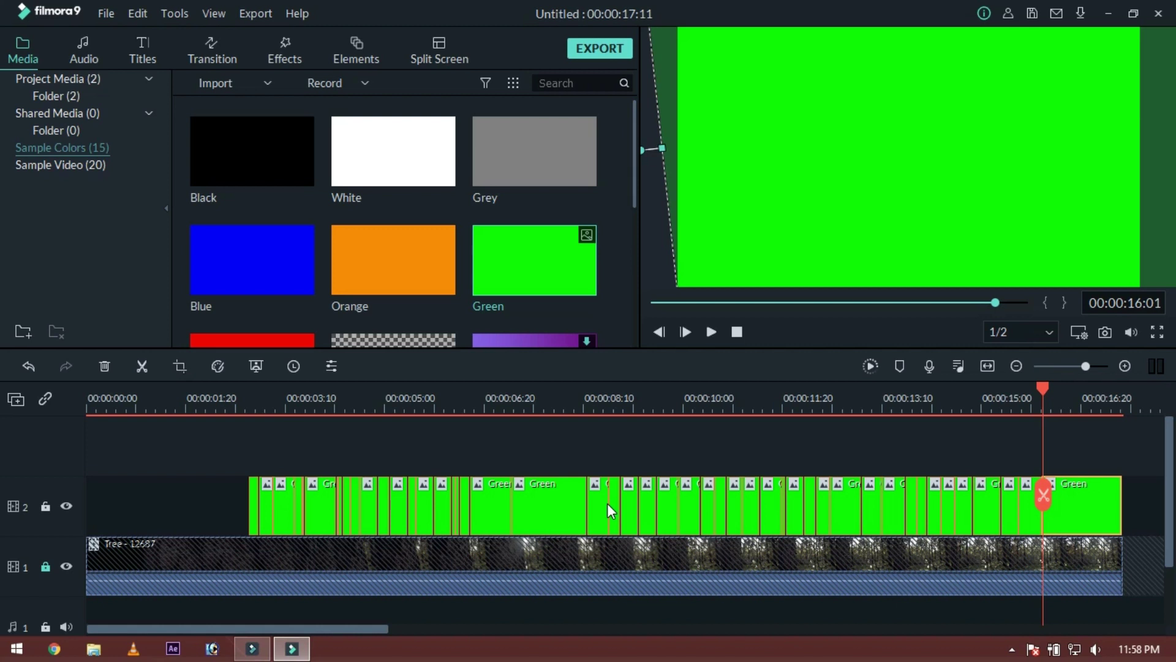
Export the masked video to the Desktop as an MP4 named 1, and close the export windows when rendering finishes.
{"action": "key", "text": "ctrl+e"}
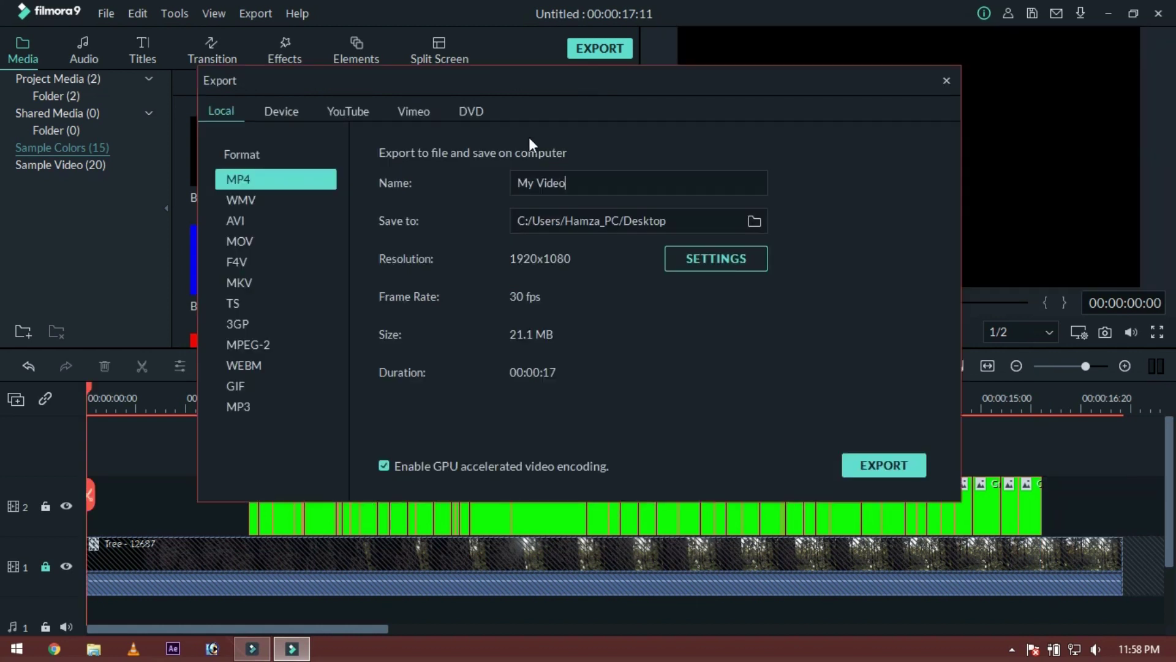
{"action": "triple_click", "coordinate": [543, 183]}
{"action": "key", "text": "BackSpace"}
{"action": "type", "text": "1"}
{"action": "left_click", "coordinate": [866, 467]}
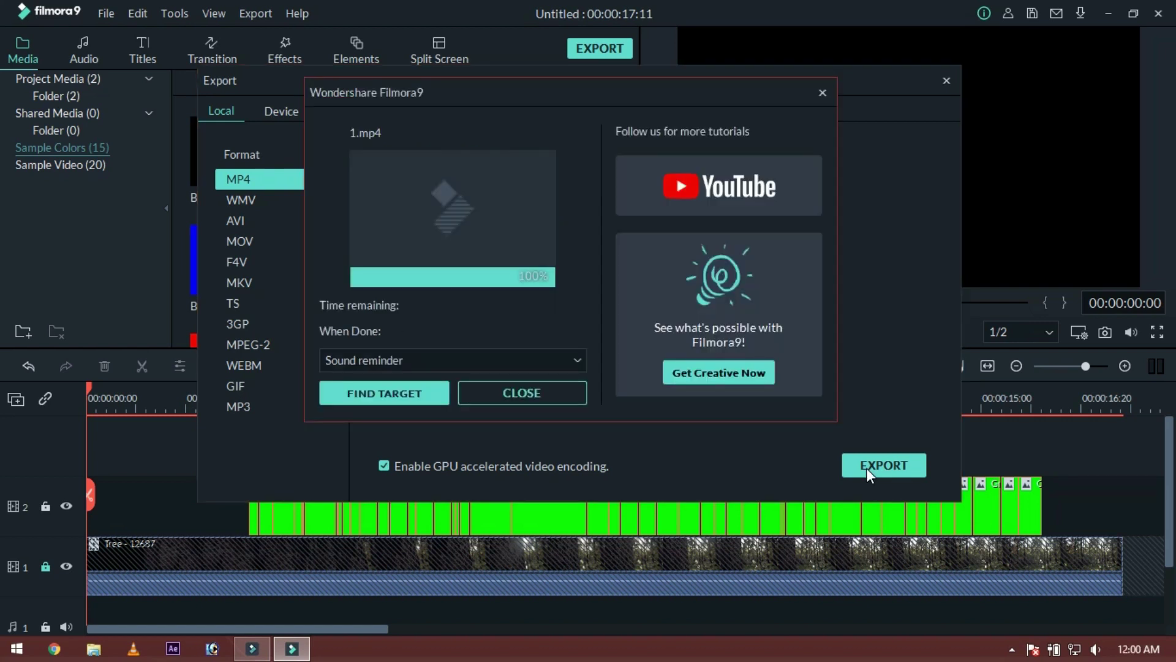
{"action": "left_click", "coordinate": [509, 398]}
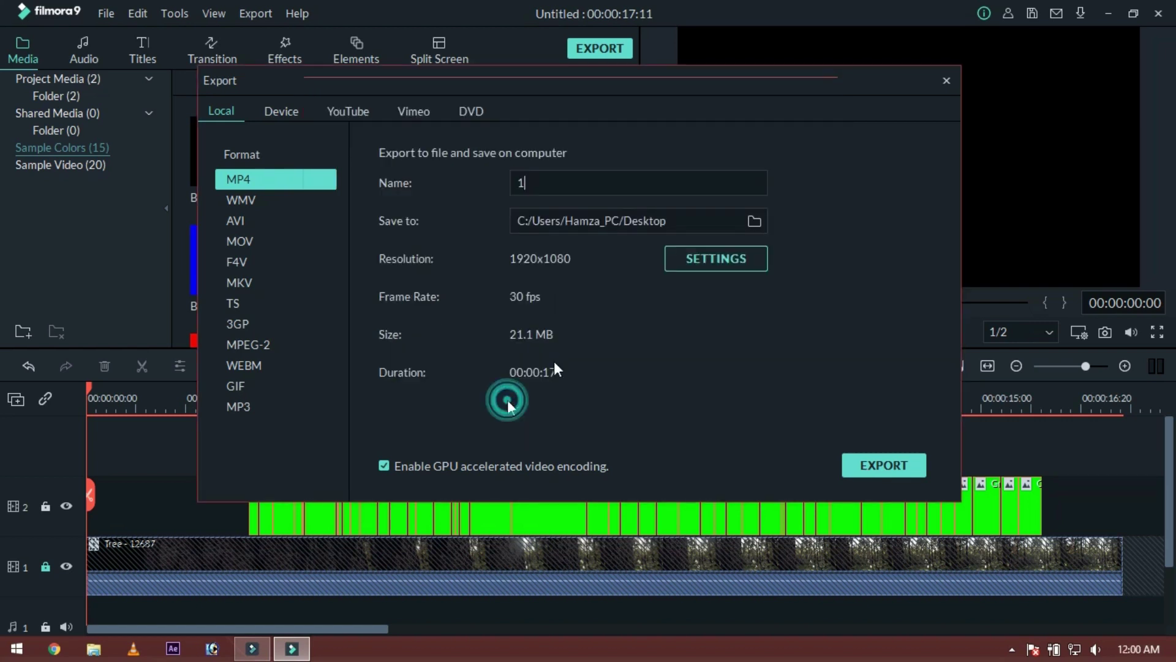
{"action": "left_click", "coordinate": [945, 82]}
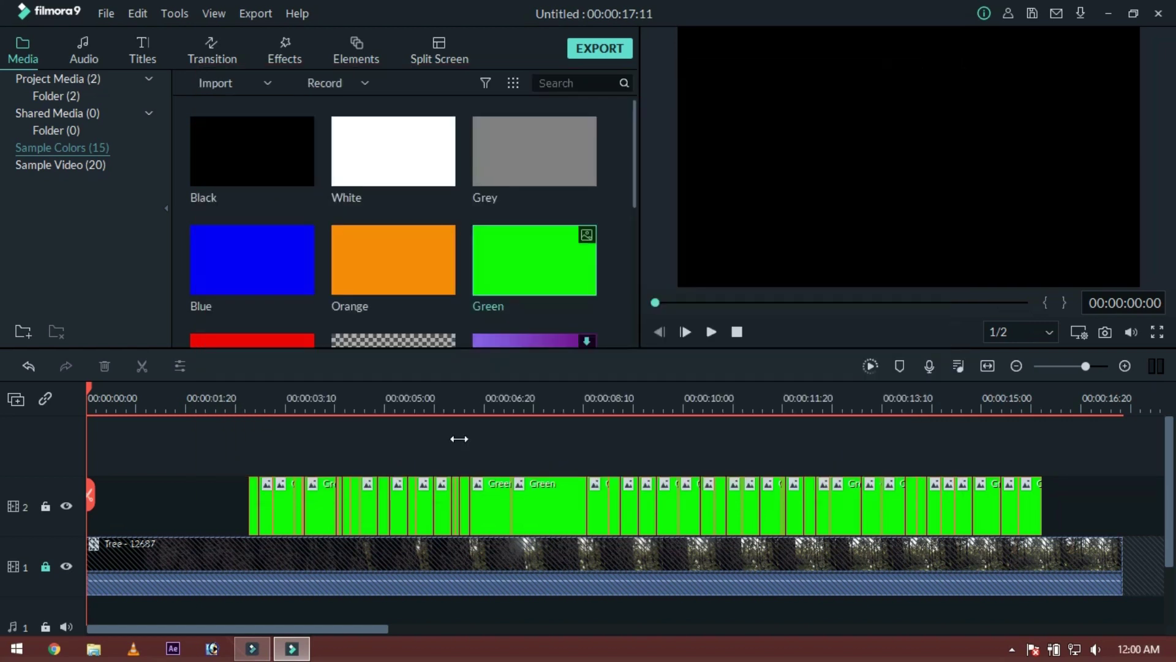
Unlock video track 1 and delete all clips from the timeline.
{"action": "left_click", "coordinate": [48, 569]}
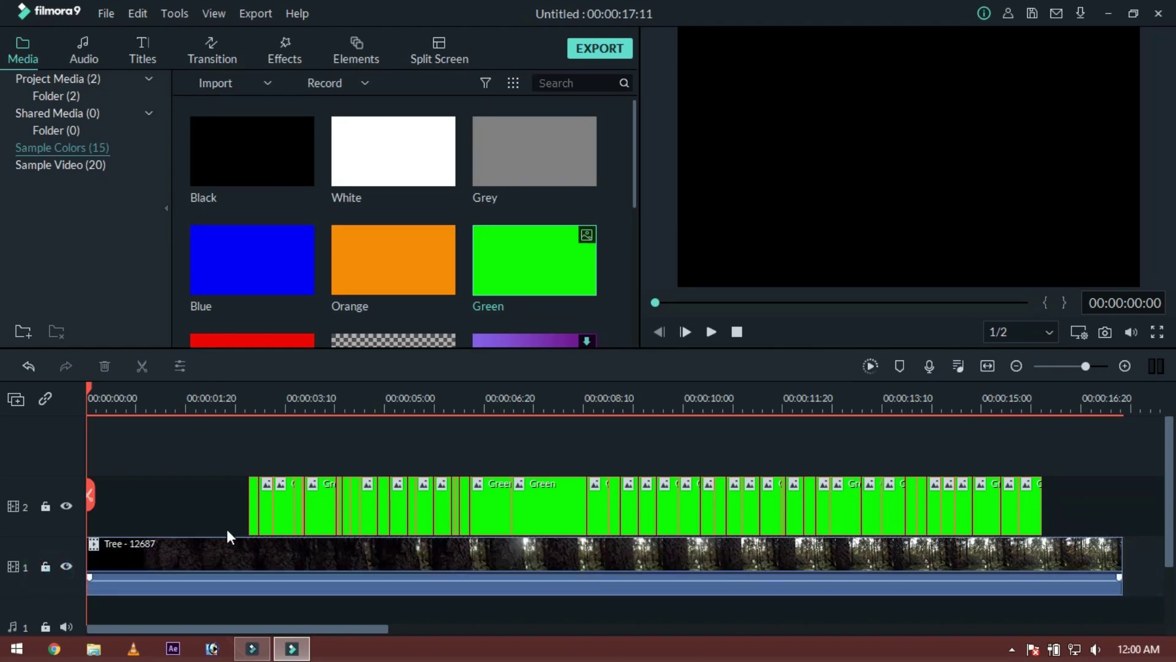
{"action": "left_click", "coordinate": [267, 526]}
{"action": "key", "text": "Delete"}
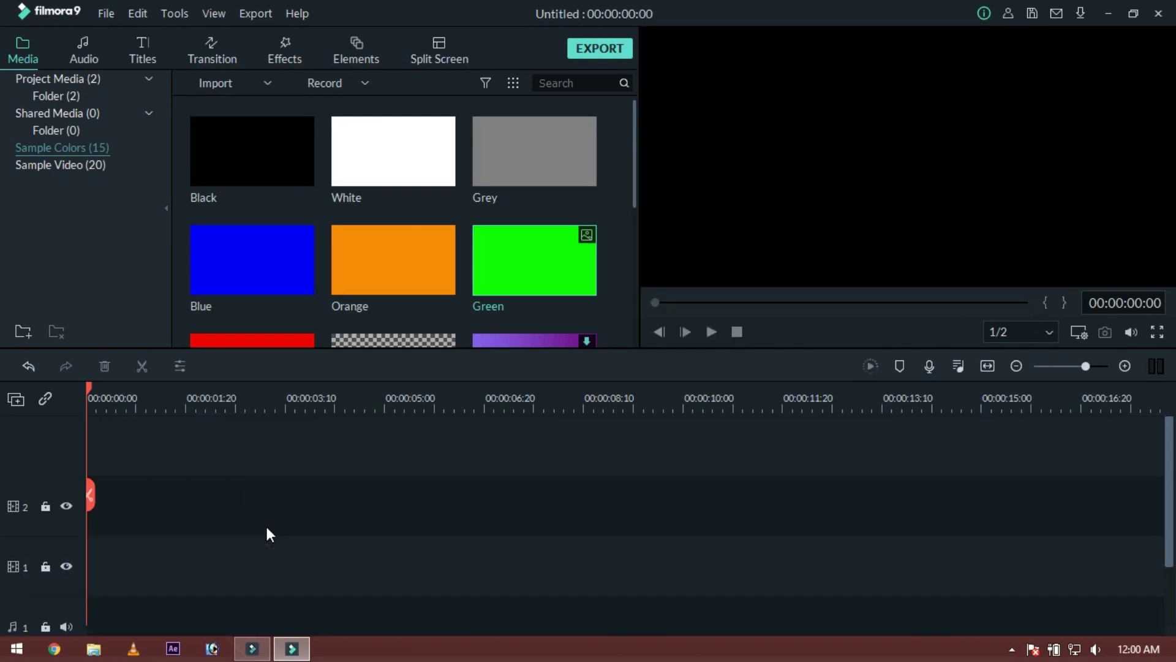
Import the exported video 1 from the Desktop and the Car - 11490 clip into the project media.
{"action": "left_click", "coordinate": [36, 80]}
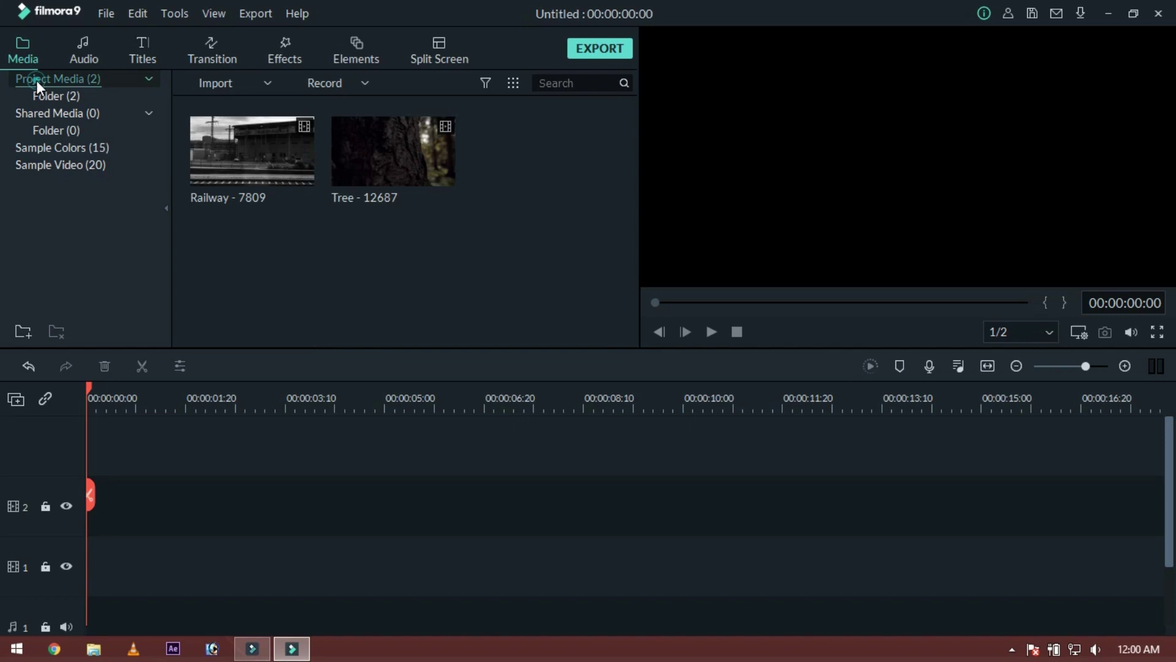
{"action": "left_click", "coordinate": [210, 86]}
{"action": "left_click", "coordinate": [244, 107]}
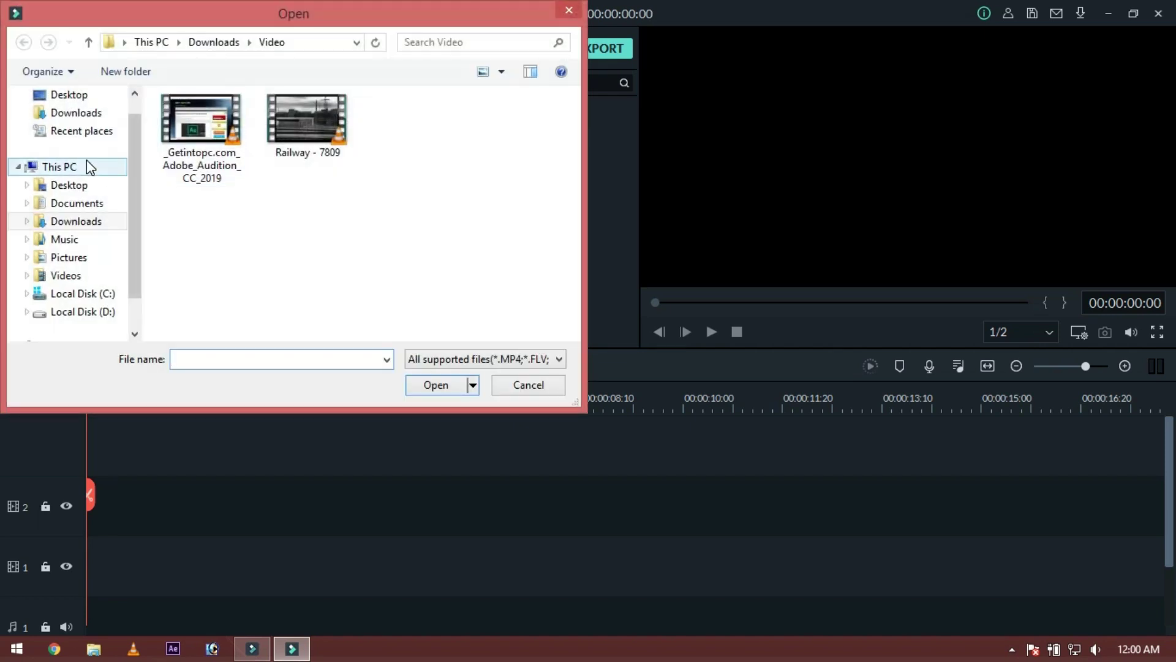
{"action": "left_click", "coordinate": [69, 98]}
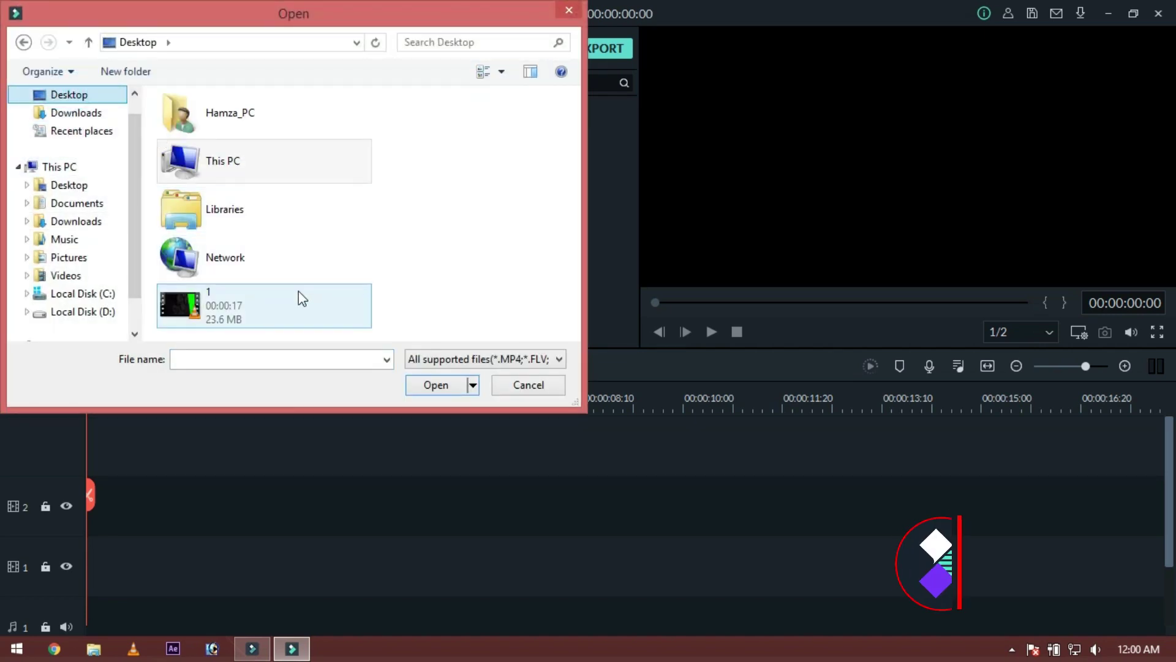
{"action": "double_click", "coordinate": [299, 292]}
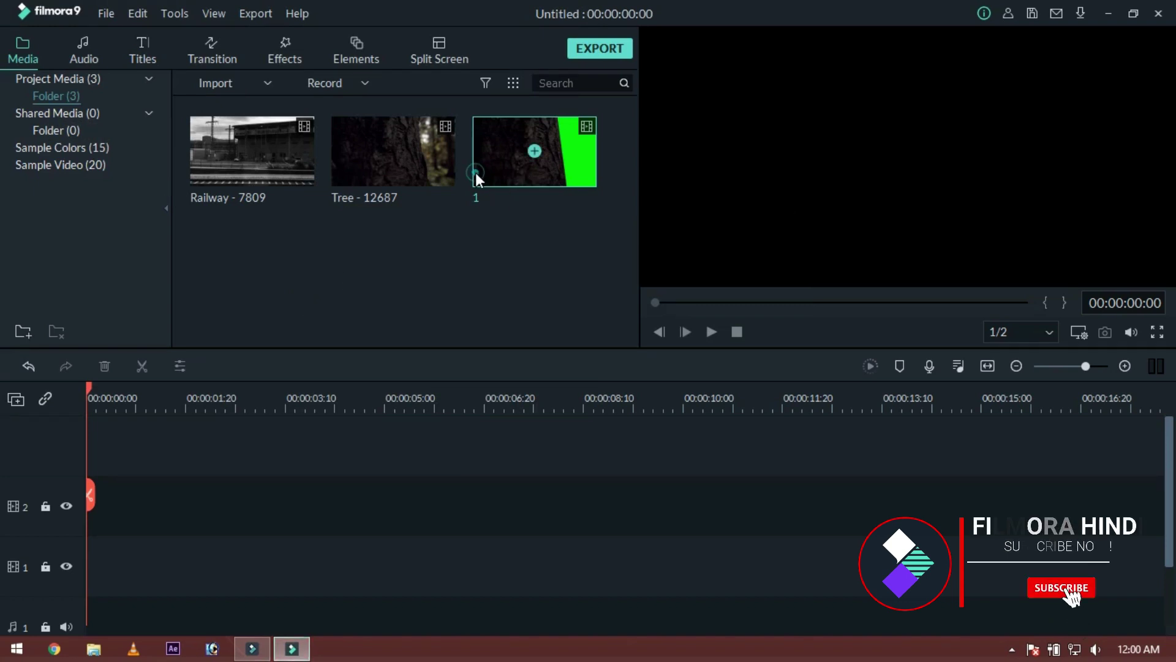
{"action": "double_click", "coordinate": [475, 171]}
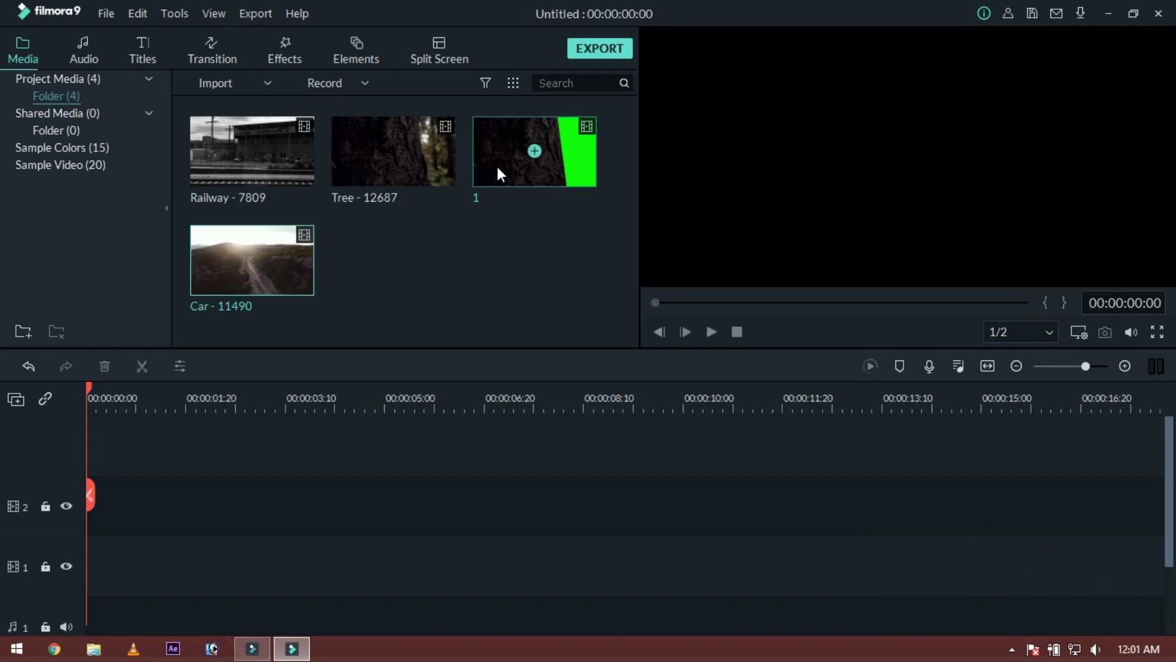
Place clip 1 at the start of video track 2 and Car - 11490 on video track 1 from about 00:00:05:00.
{"action": "left_click", "coordinate": [495, 164]}
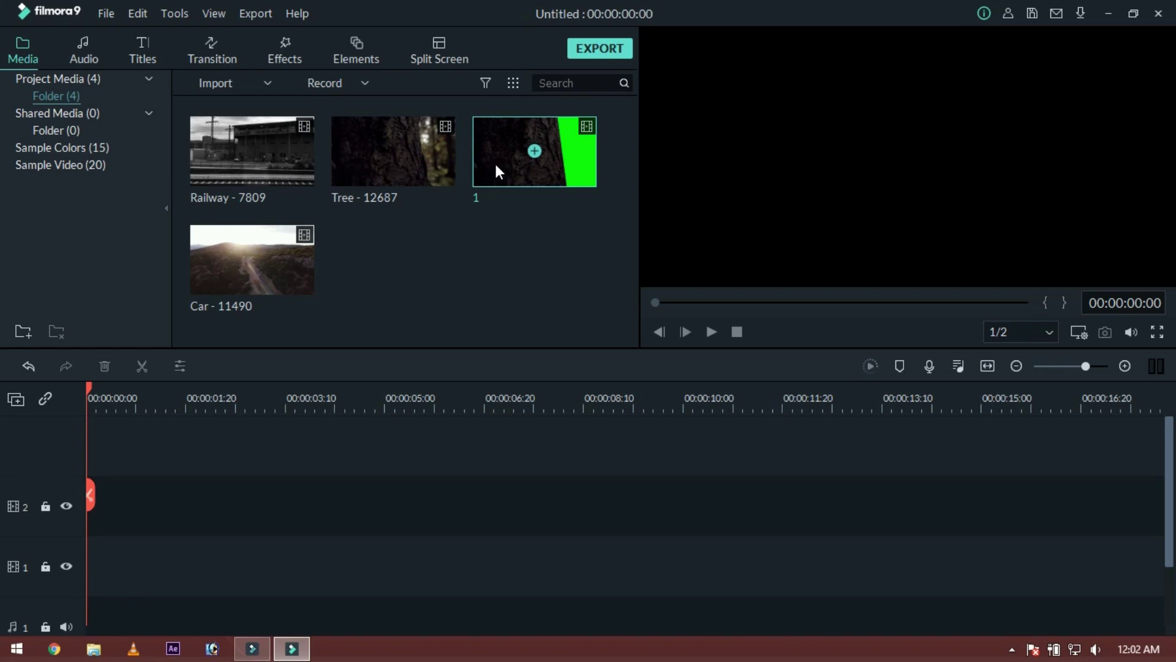
{"action": "left_click_drag", "start_coordinate": [494, 160], "coordinate": [98, 501]}
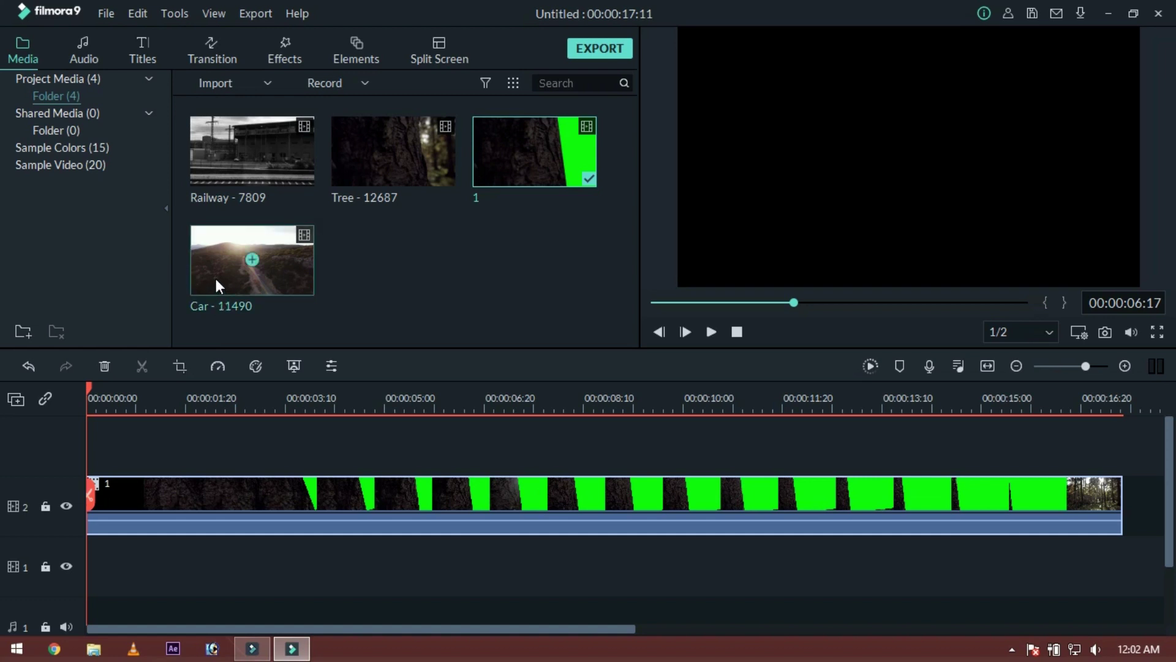
{"action": "left_click_drag", "start_coordinate": [215, 275], "coordinate": [386, 560]}
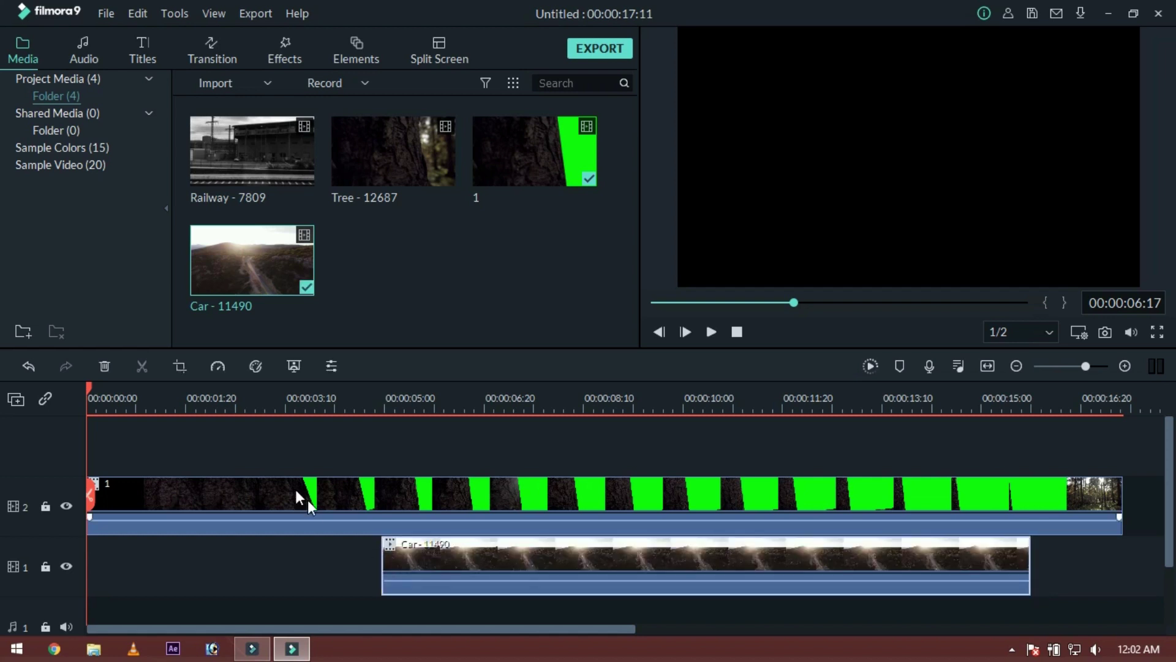
Enable Chroma Key on clip 1 and go to 00:00:08:06, where the green area is large enough to sample.
{"action": "left_click", "coordinate": [275, 493]}
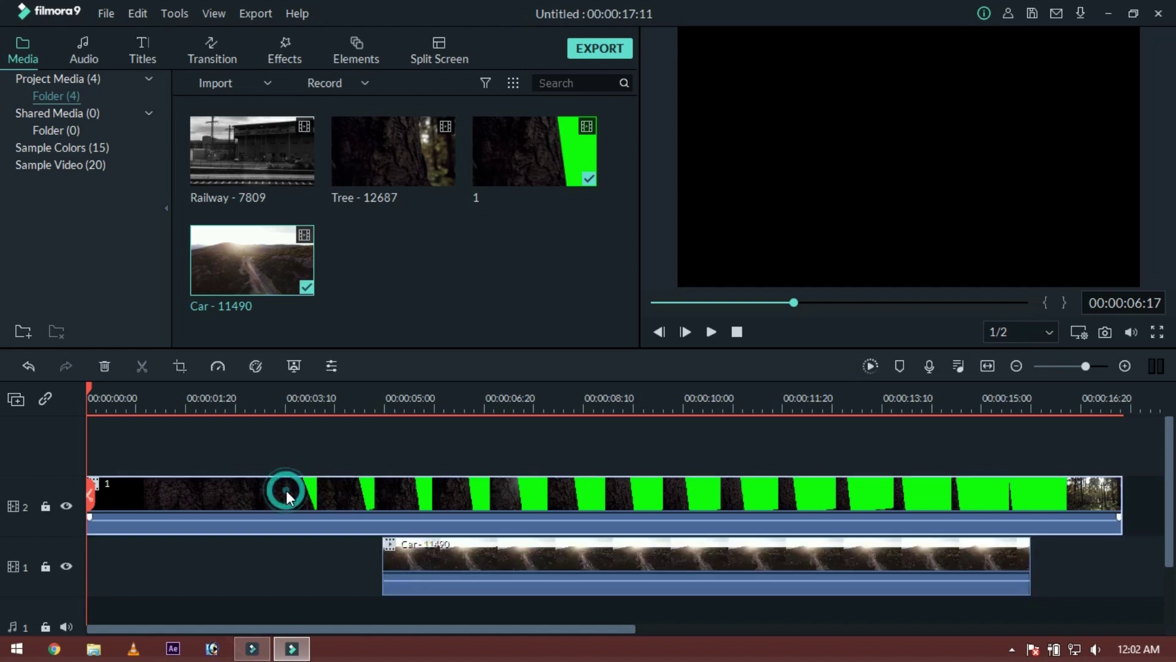
{"action": "double_click", "coordinate": [320, 490]}
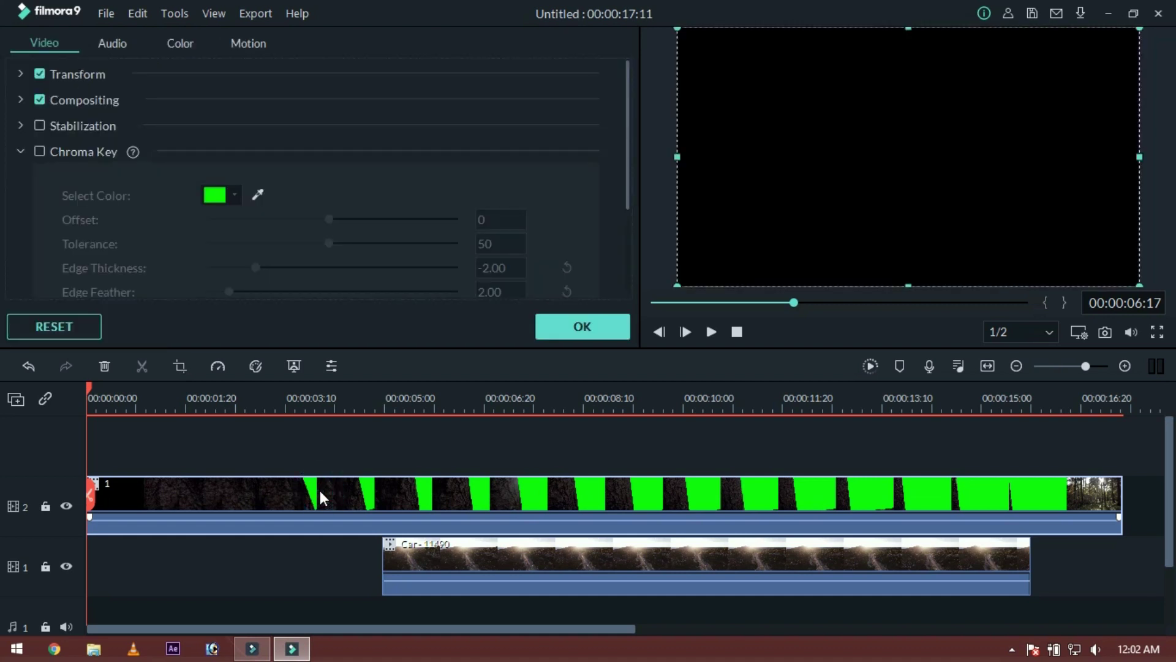
{"action": "left_click", "coordinate": [39, 152]}
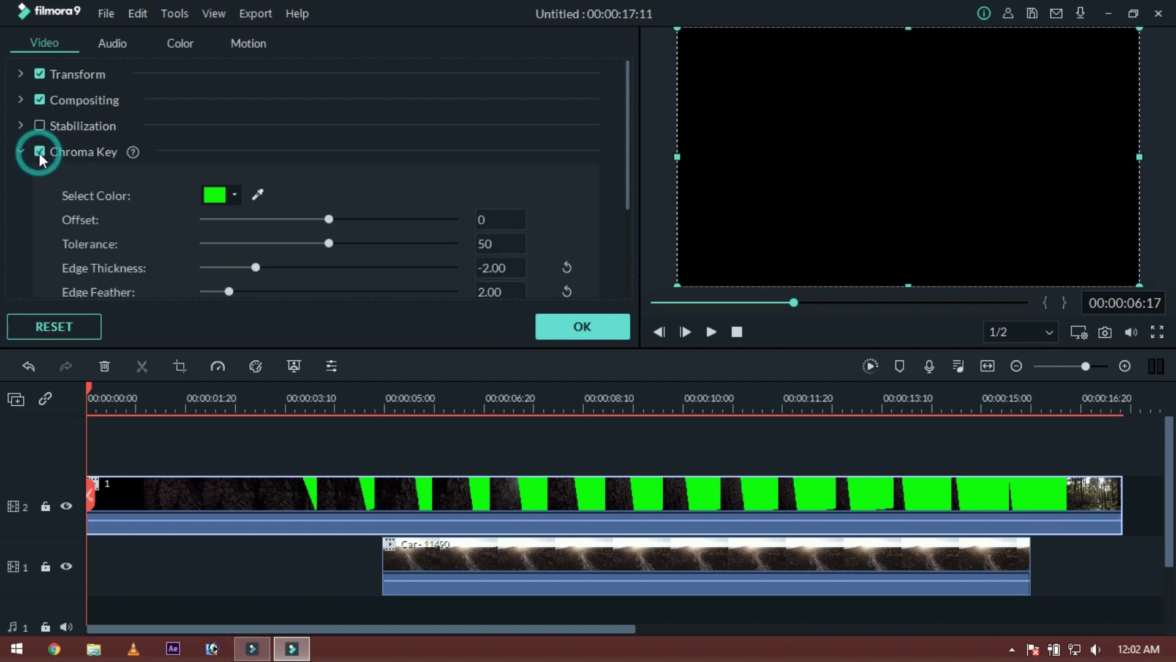
{"action": "left_click", "coordinate": [258, 195]}
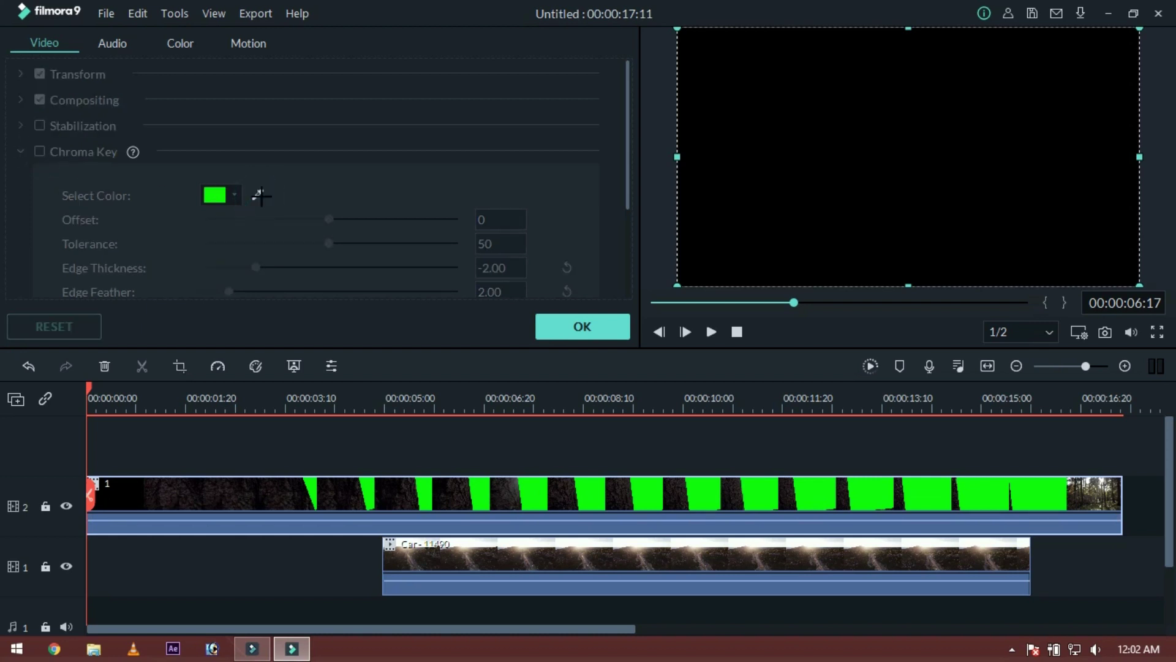
{"action": "left_click", "coordinate": [846, 313]}
{"action": "left_click", "coordinate": [576, 395]}
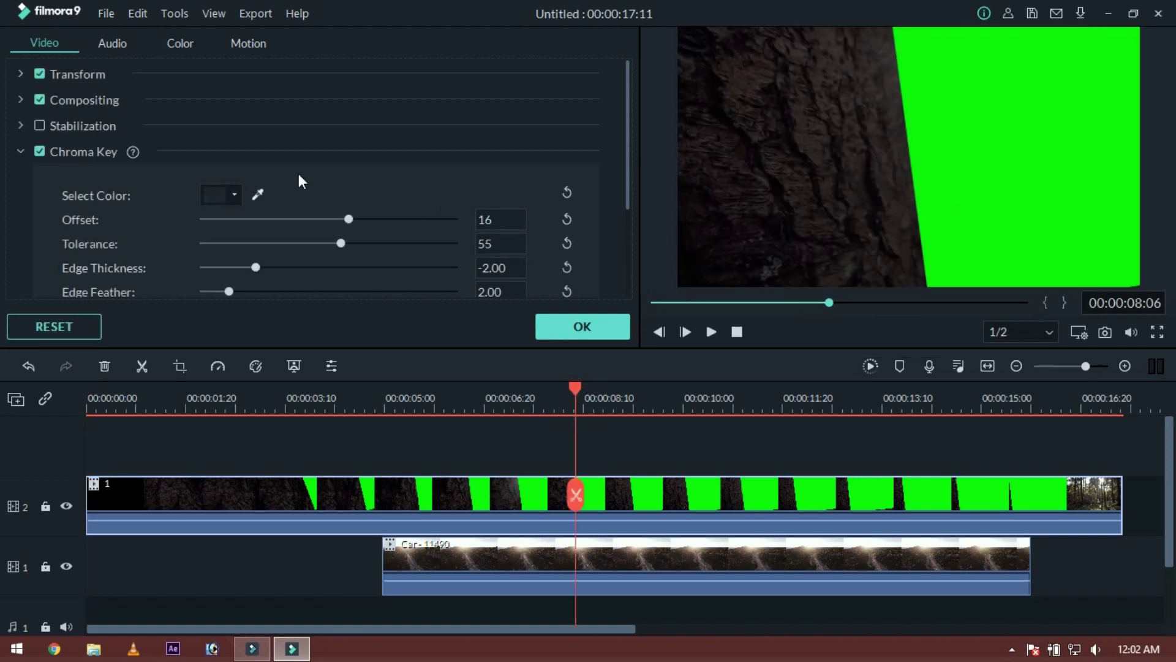
Sample the green area as the Chroma Key color, fine-tune the offset slightly, and apply the settings.
{"action": "left_click", "coordinate": [258, 195]}
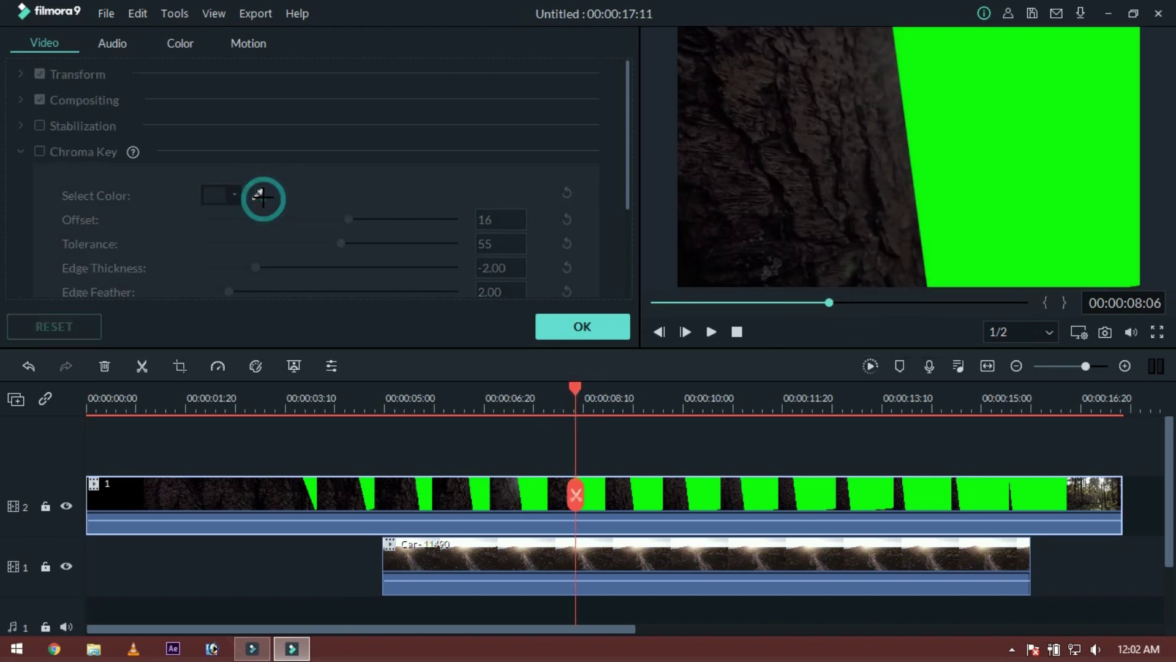
{"action": "left_click", "coordinate": [1046, 150]}
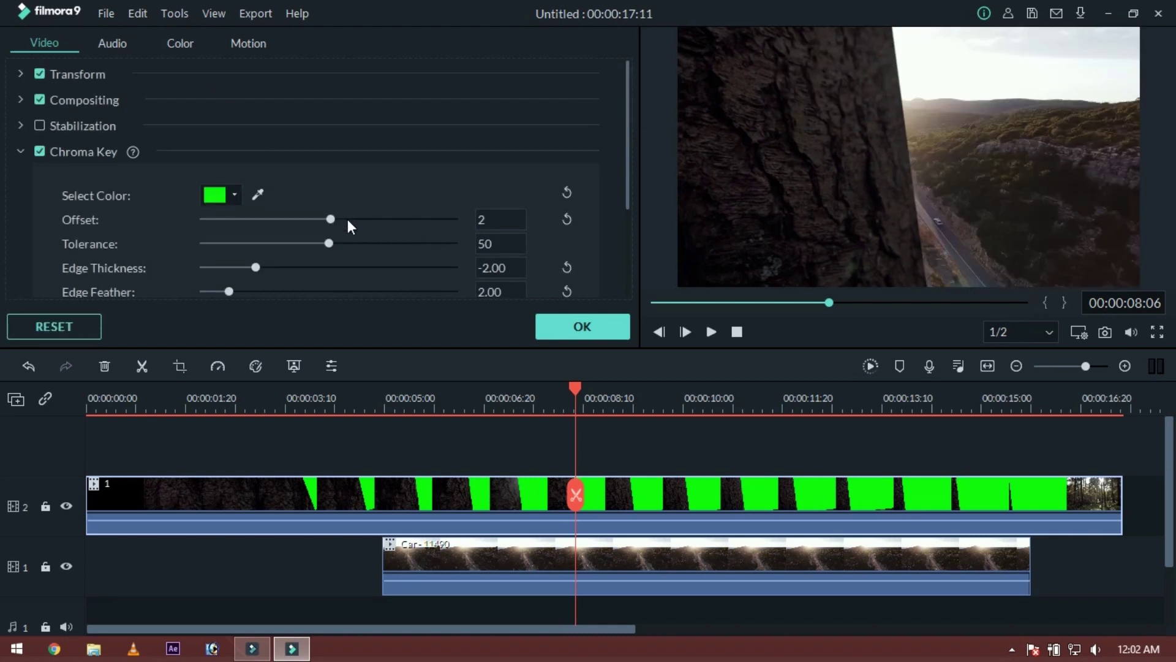
{"action": "left_click_drag", "start_coordinate": [330, 222], "coordinate": [332, 222]}
{"action": "left_click", "coordinate": [583, 327]}
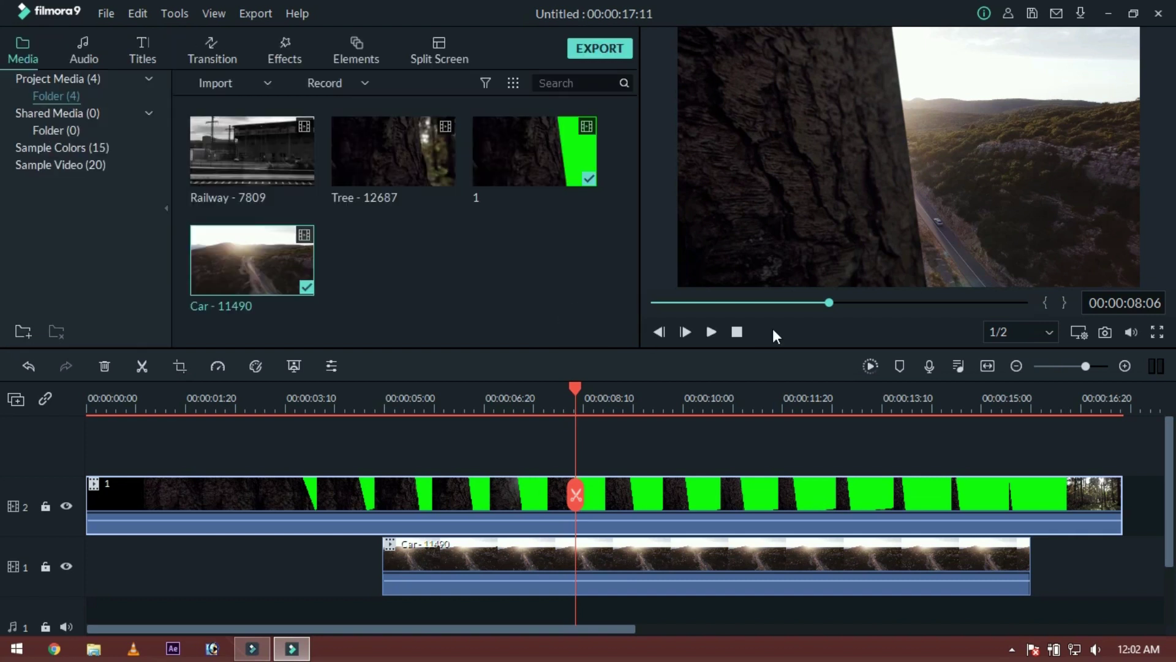
Return to the start of the timeline and shift Car - 11490 later so it ends together with clip 1.
{"action": "left_click_drag", "start_coordinate": [691, 304], "coordinate": [615, 300]}
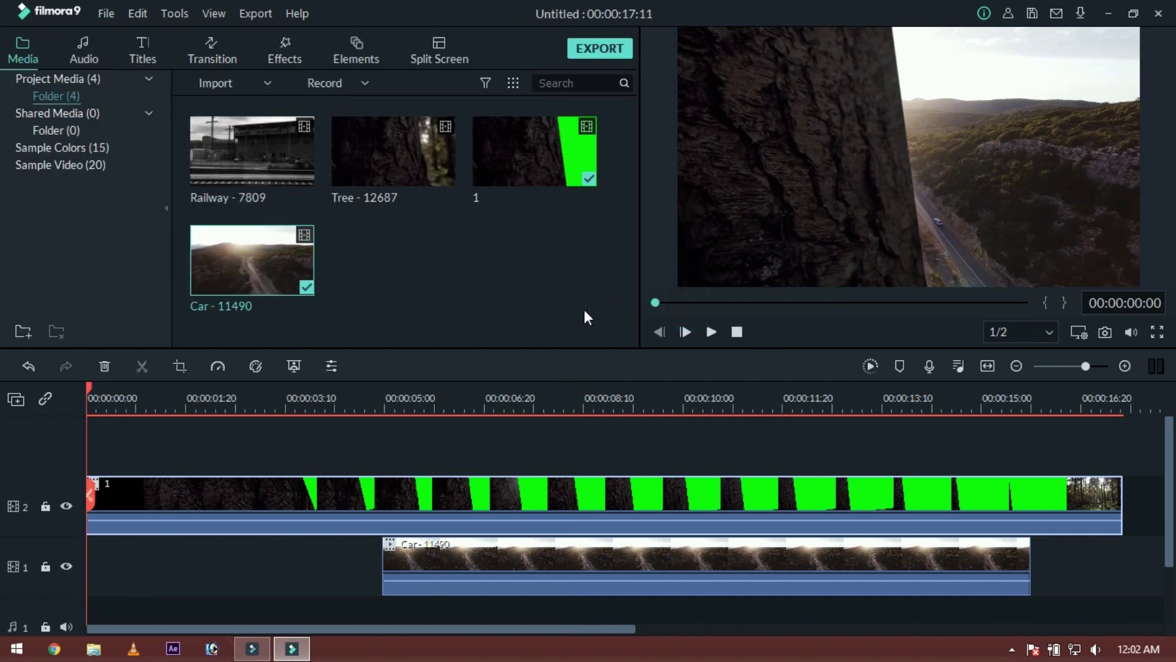
{"action": "left_click_drag", "start_coordinate": [505, 543], "coordinate": [595, 550]}
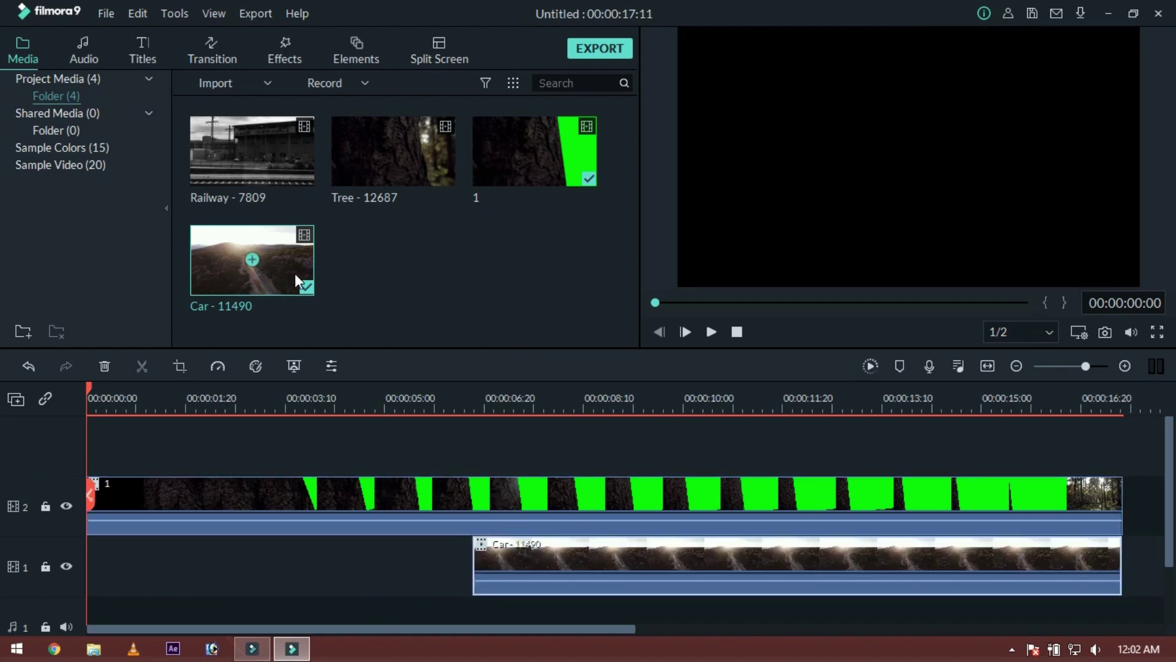
Insert another Car - 11490 at the start of video track 1, cut that track at 00:00:17:20, and move clip 1 back to the start of track 2.
{"action": "left_click_drag", "start_coordinate": [296, 273], "coordinate": [78, 572]}
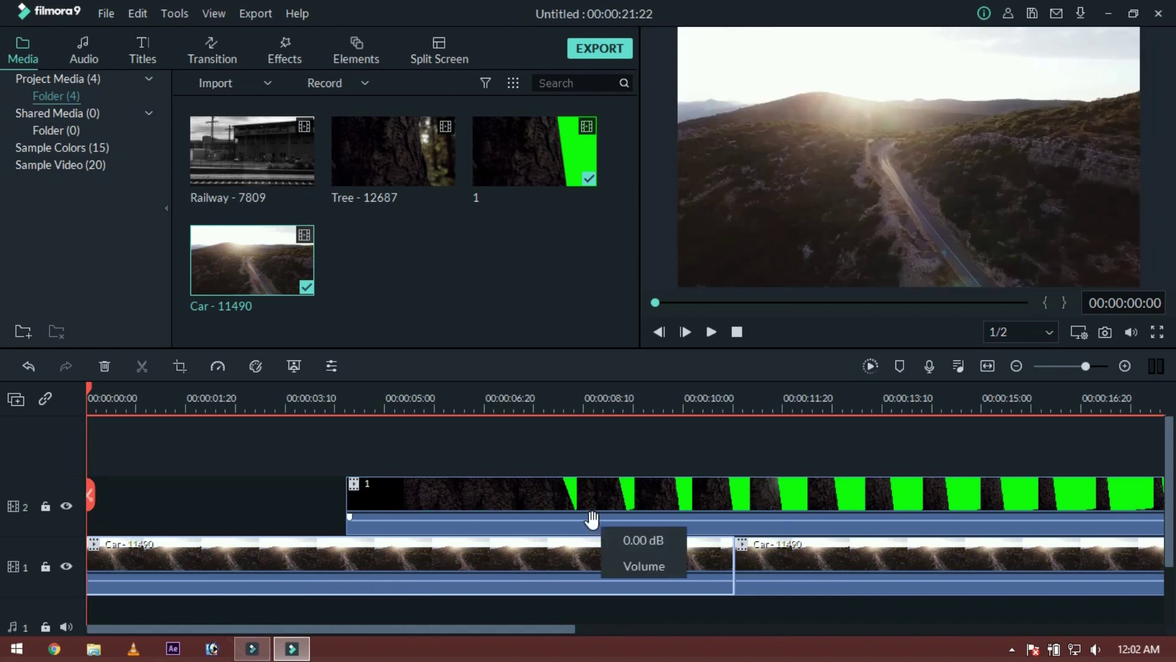
{"action": "left_click_drag", "start_coordinate": [541, 491], "coordinate": [266, 495]}
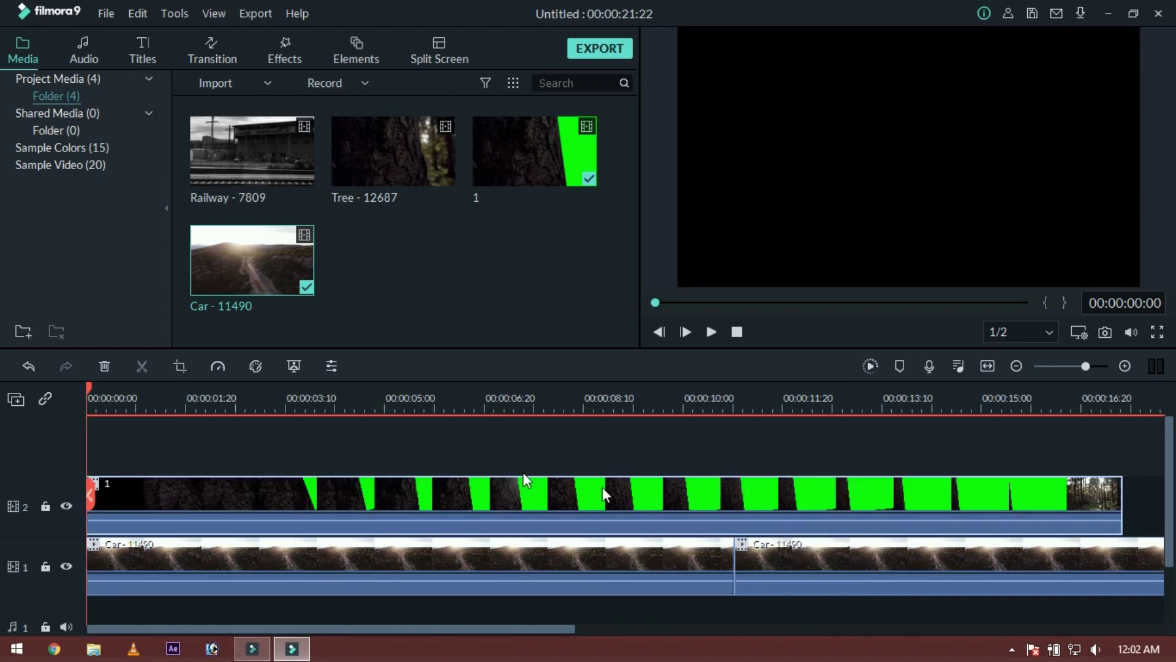
{"action": "key", "text": "space"}
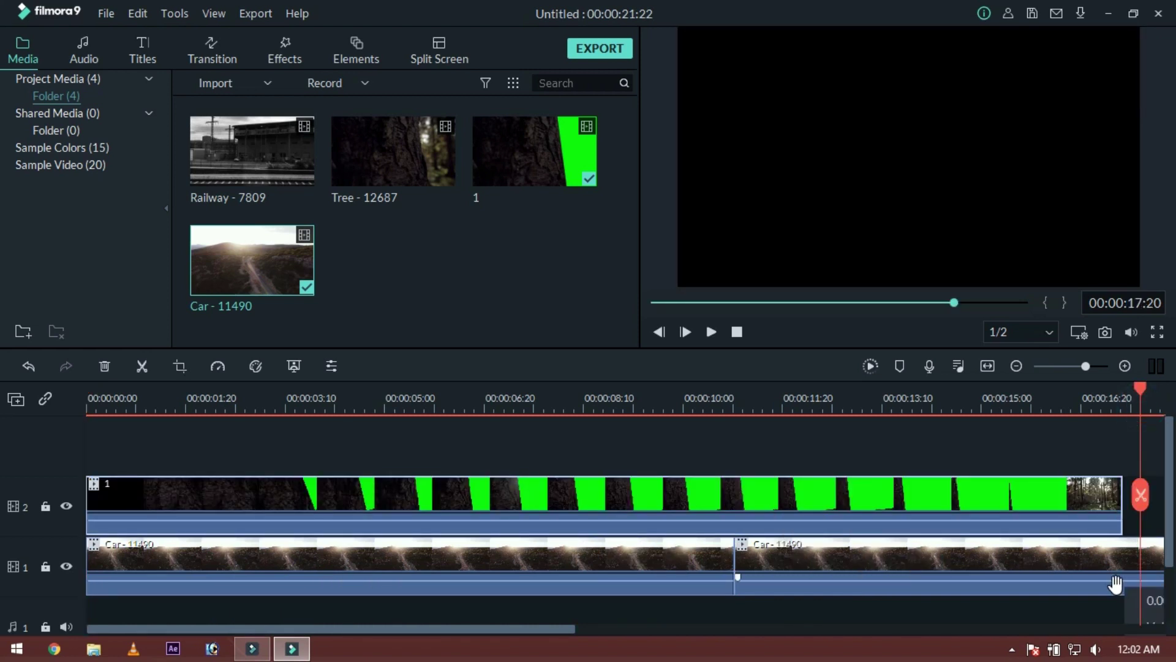
Render the timeline preview and play the composite from the start in full screen.
{"action": "left_click", "coordinate": [873, 368]}
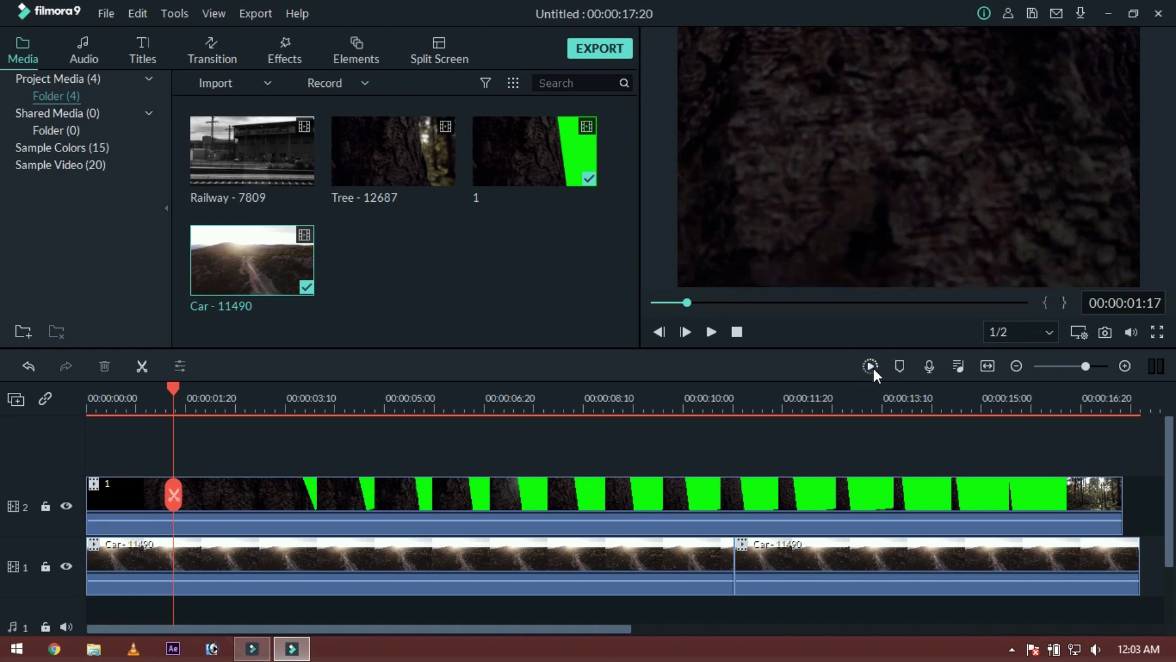
{"action": "left_click", "coordinate": [872, 368]}
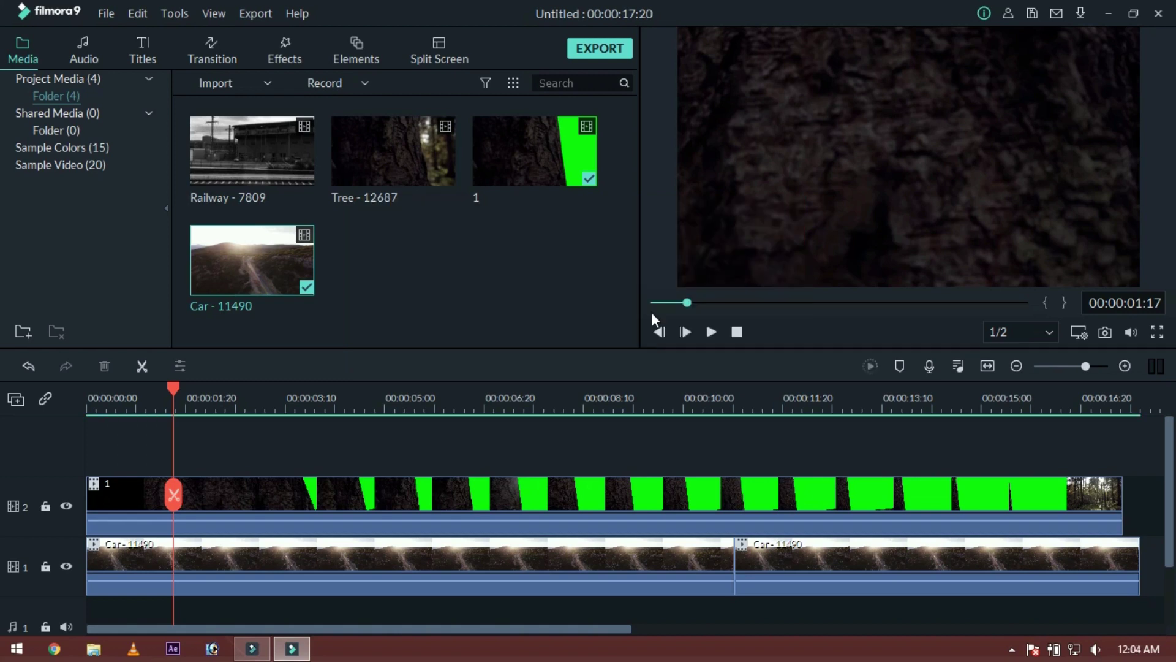
{"action": "left_click", "coordinate": [656, 301]}
{"action": "left_click", "coordinate": [1156, 331]}
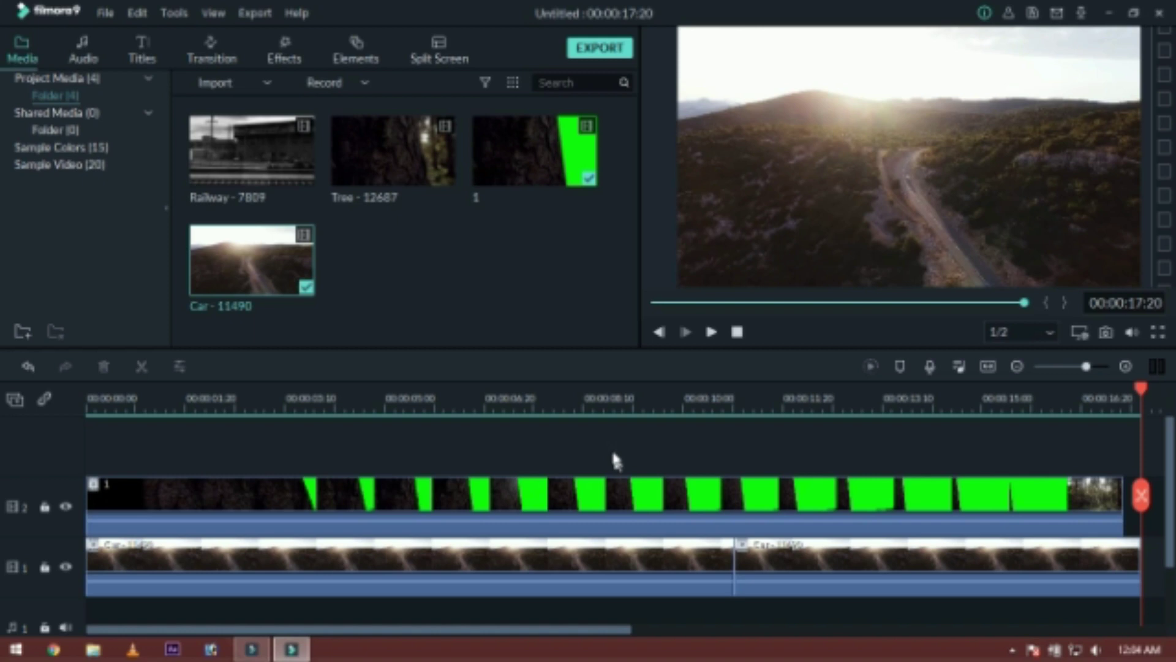
Set the custom speed of clip 1 on video track 2 to 3.00 and apply the clip settings.
{"action": "left_click", "coordinate": [604, 456]}
{"action": "double_click", "coordinate": [289, 495]}
{"action": "key", "text": "ctrl+r"}
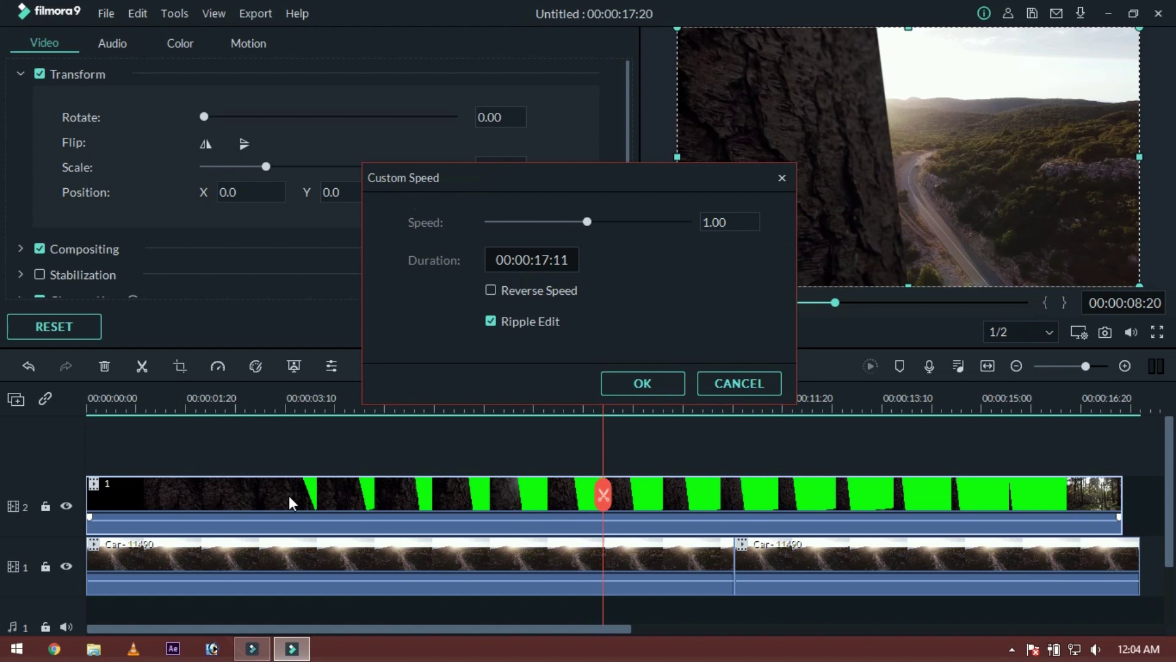
{"action": "double_click", "coordinate": [713, 222]}
{"action": "type", "text": "2.00"}
{"action": "type", "text": "3"}
{"action": "left_click", "coordinate": [638, 386]}
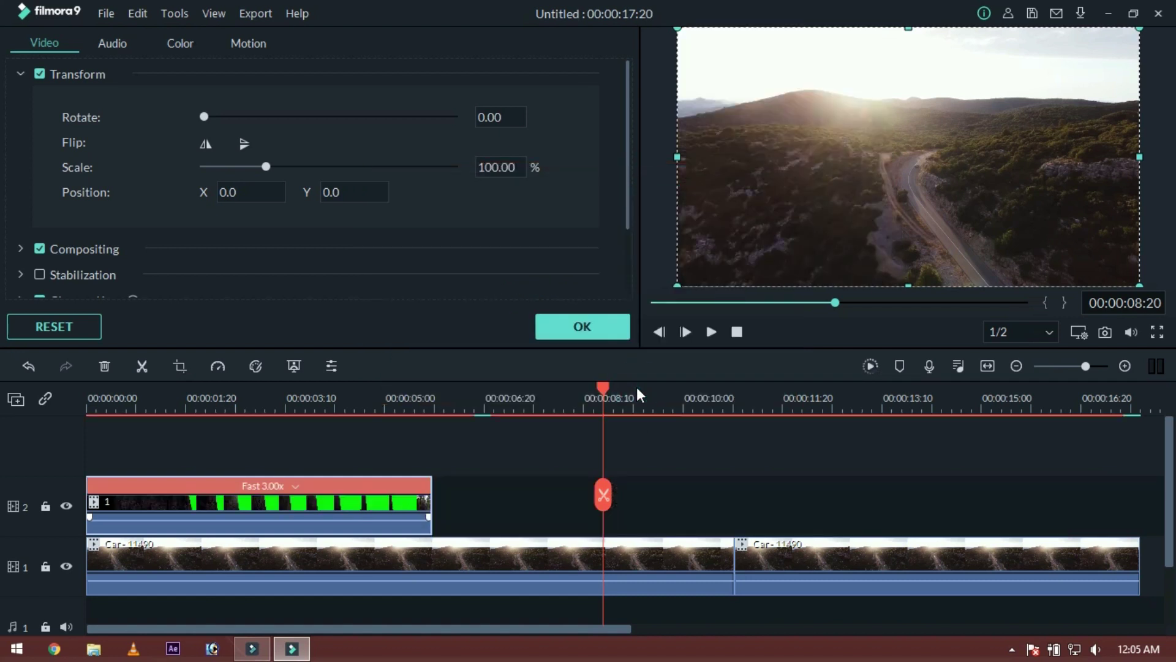
{"action": "left_click", "coordinate": [612, 337]}
Delete the second Car - 11490 clip and trim the first one on video track 1 to end together with clip 1.
{"action": "left_click", "coordinate": [971, 559]}
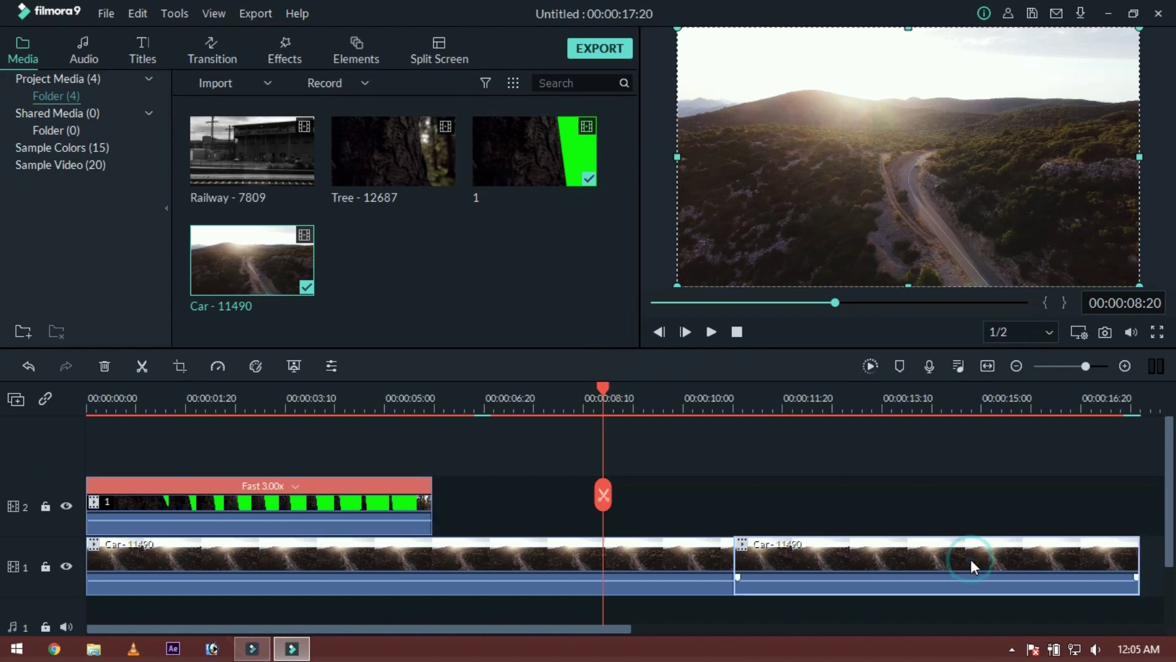
{"action": "key", "text": "Delete"}
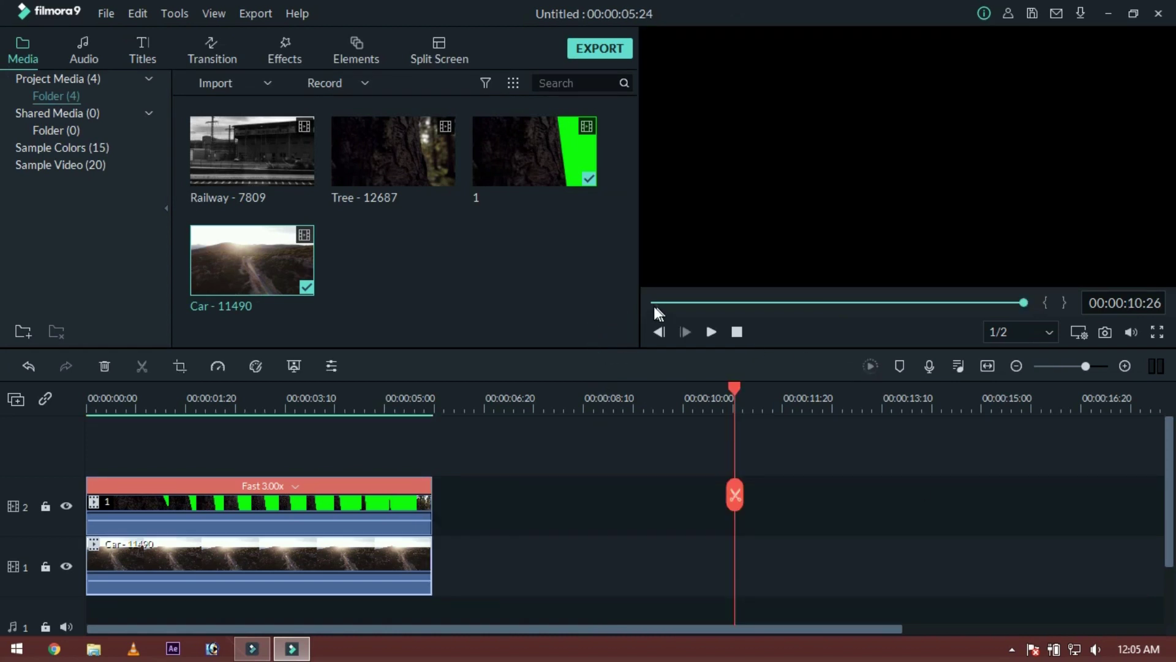
Play the sped-up composite from the start, and preview the source clip Tree - 12687 from the media library.
{"action": "left_click", "coordinate": [653, 306]}
{"action": "key", "text": "space"}
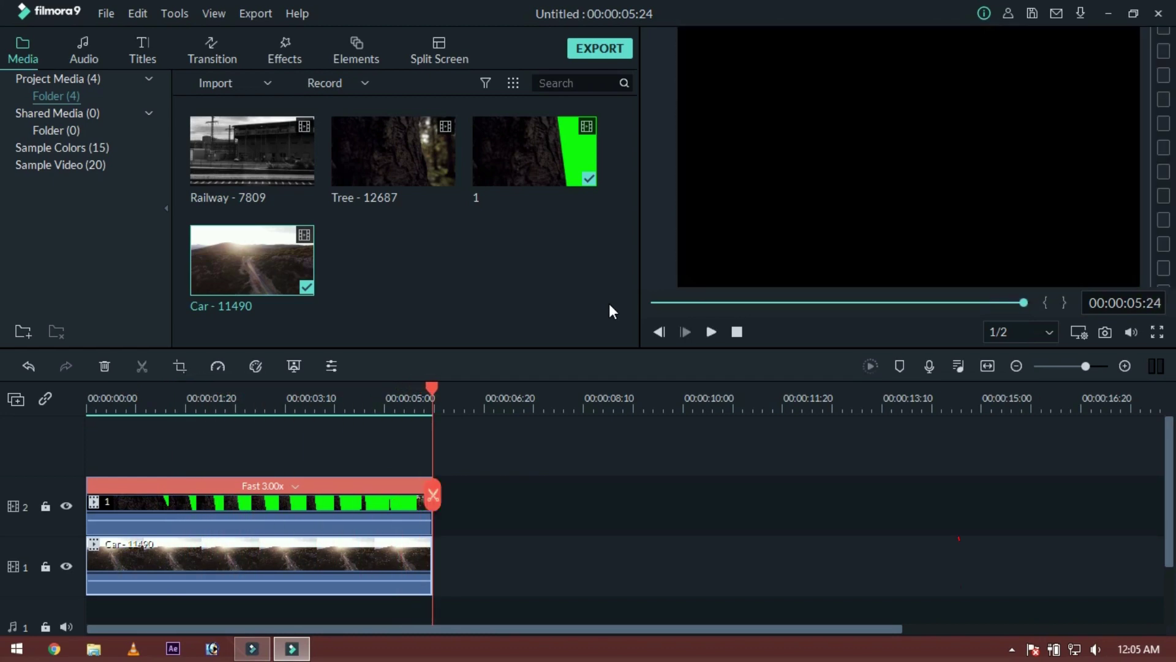
{"action": "left_click", "coordinate": [659, 304]}
{"action": "double_click", "coordinate": [433, 163]}
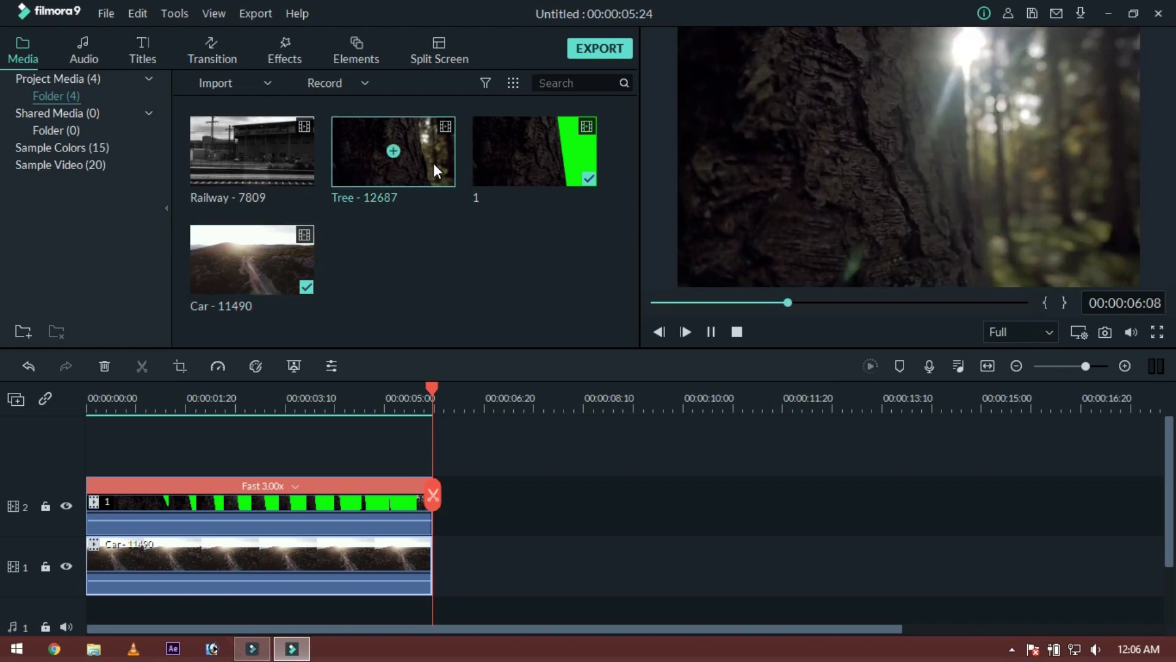